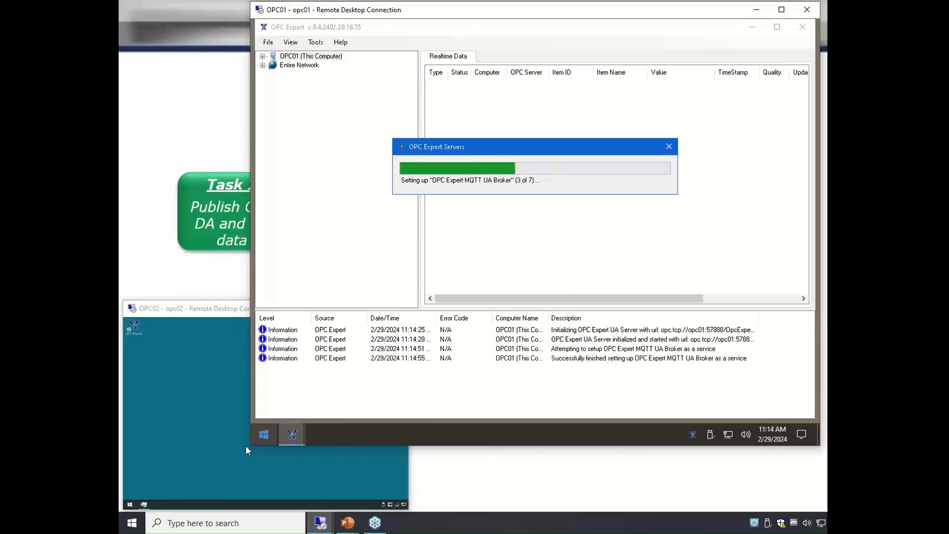
Step: Open Task Manager on OPC01 and locate the OPC Expert entries in its detailed process list
left_click_drag(250, 449, 538, 199)
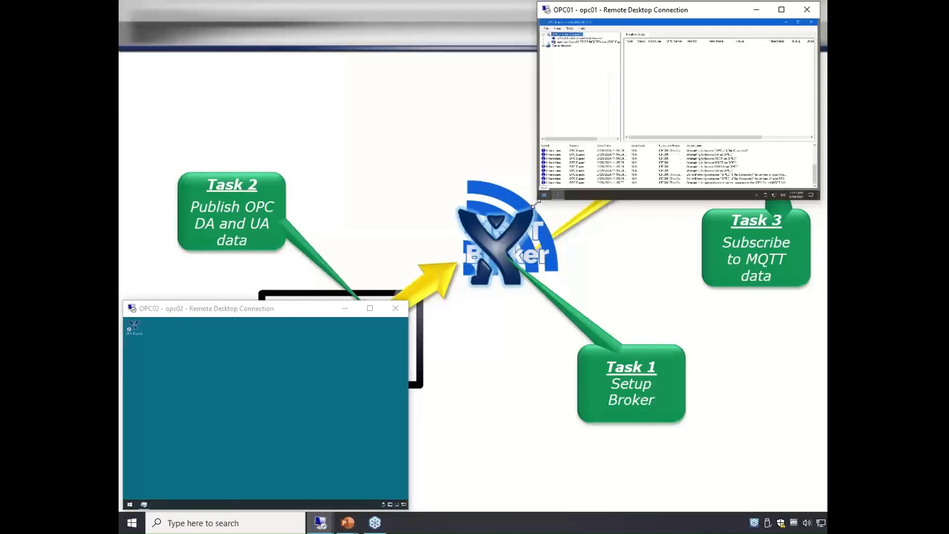
left_click_drag(538, 200, 159, 478)
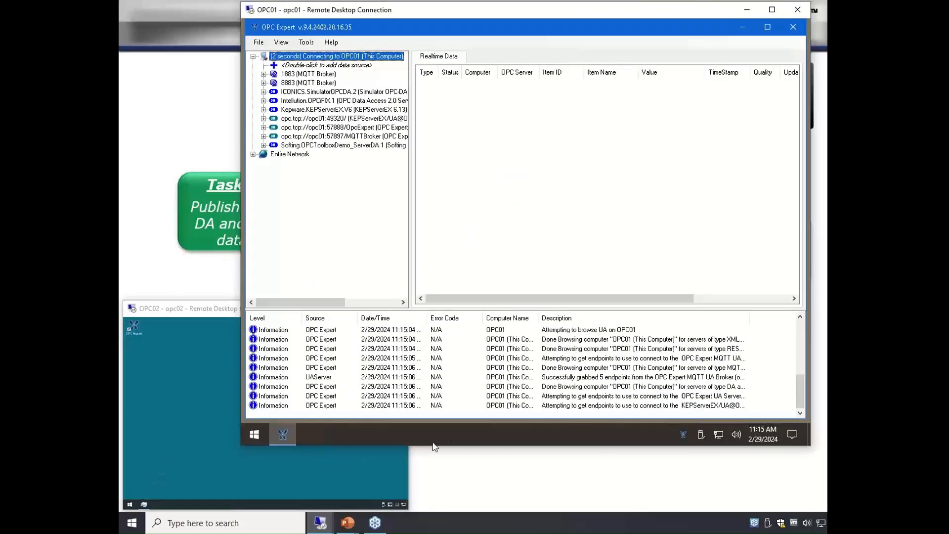
right_click(461, 432)
left_click(502, 377)
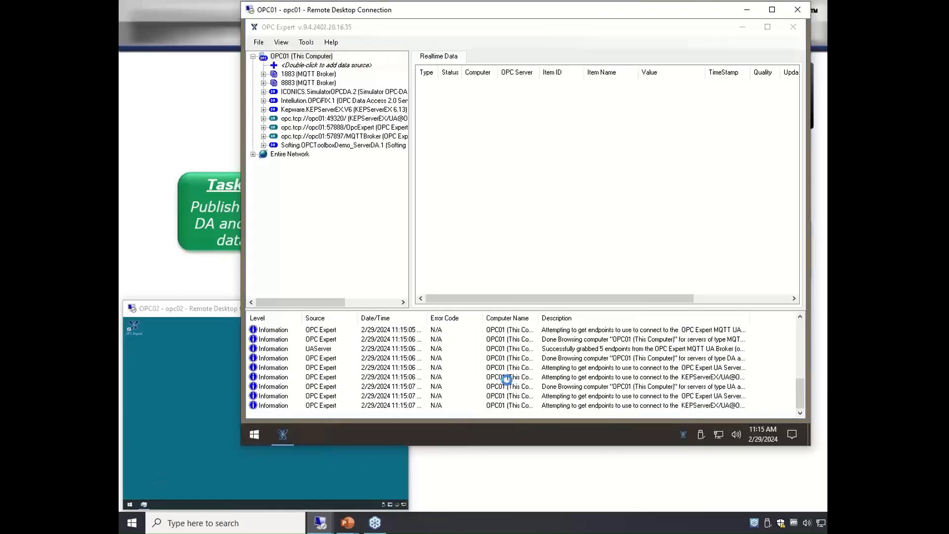
left_click(562, 181)
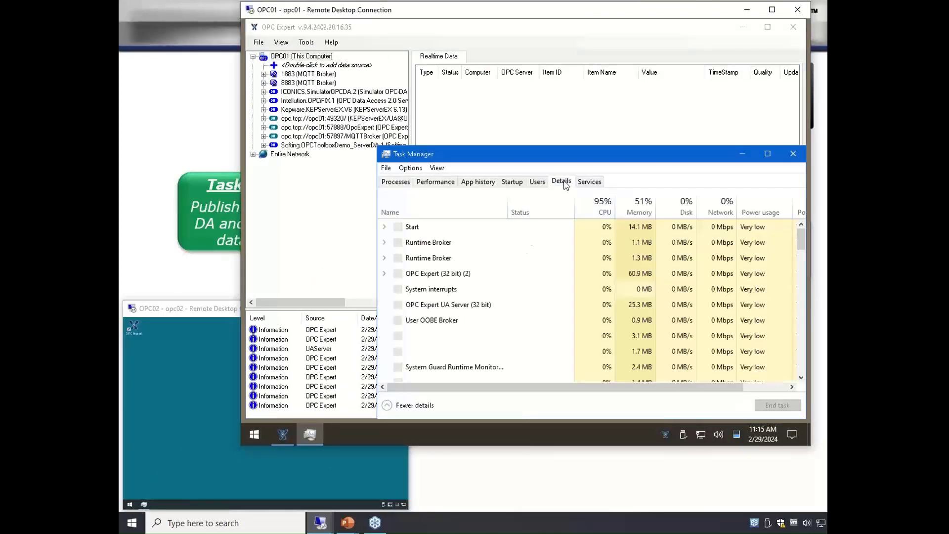
left_click(428, 278)
type("op")
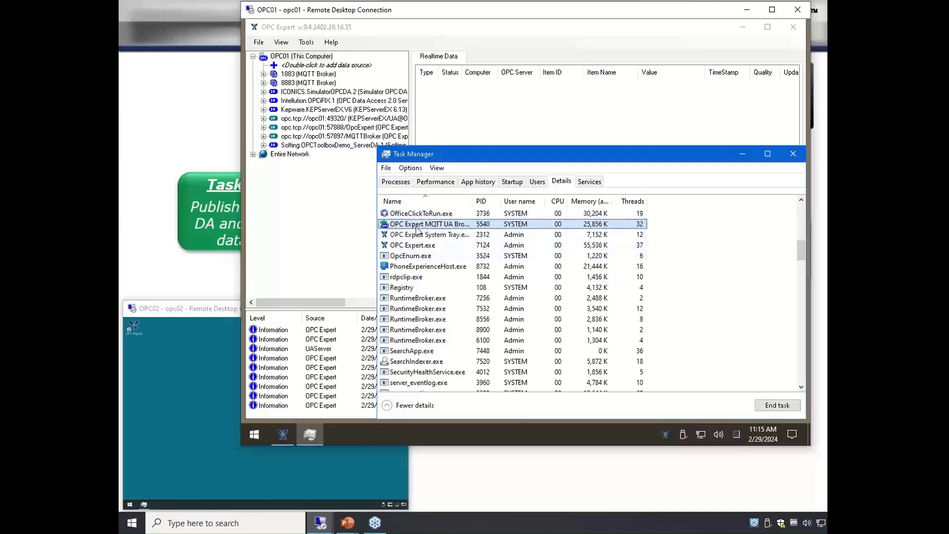
Step: Widen the process name column and inspect the OPC Expert MQTT UA Broker, OPC Expert and OPC Expert System Tray processes
left_click_drag(473, 201, 494, 202)
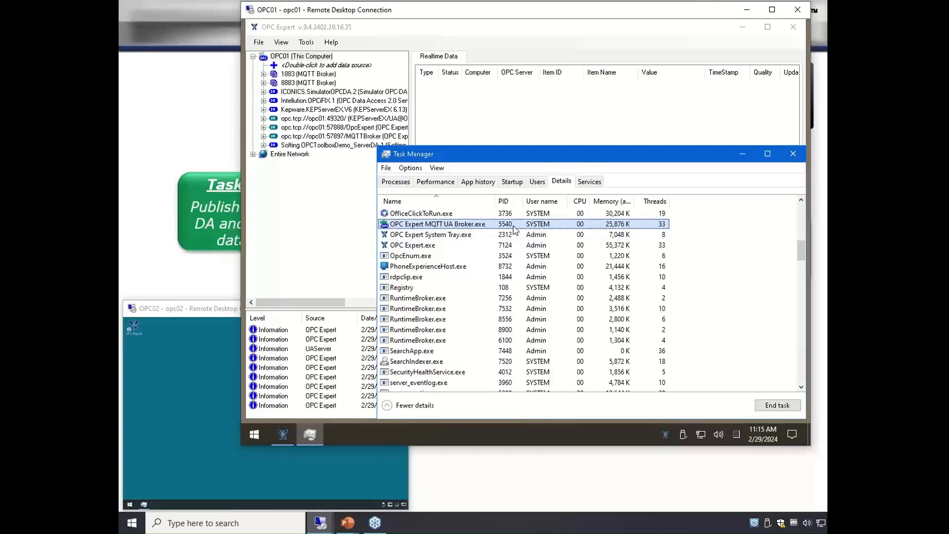
left_click(420, 248)
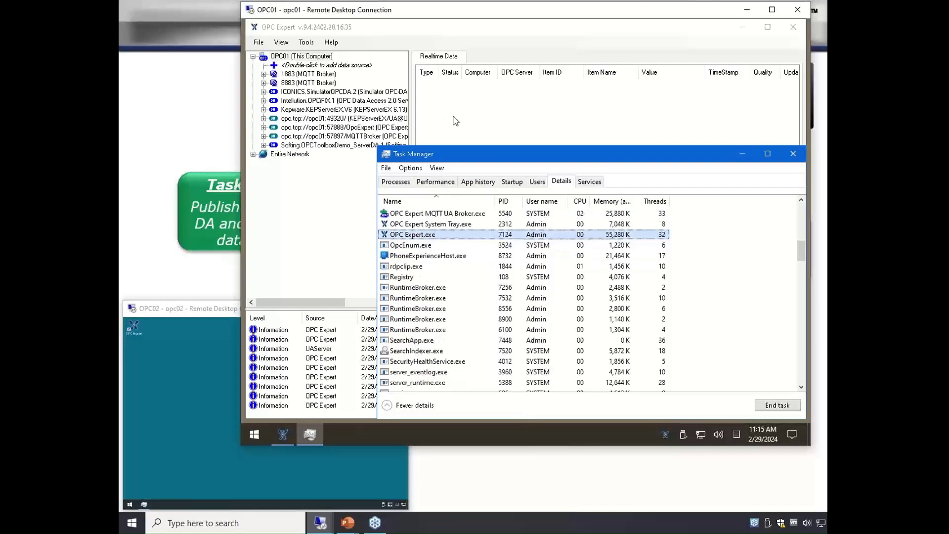
left_click(431, 228)
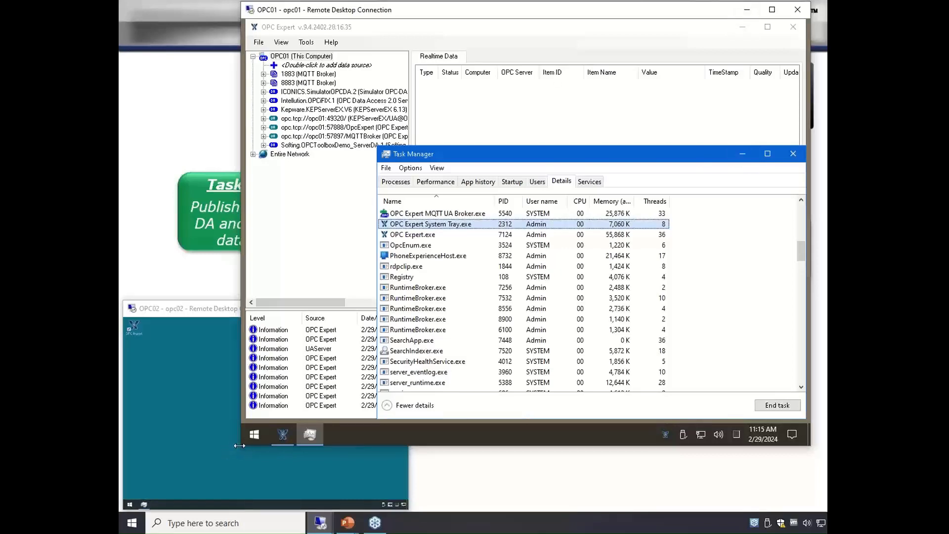
Step: Shrink the OPC01 remote session window, view the task diagram slide, and enlarge the OPC02 remote session window
left_click_drag(242, 445, 582, 167)
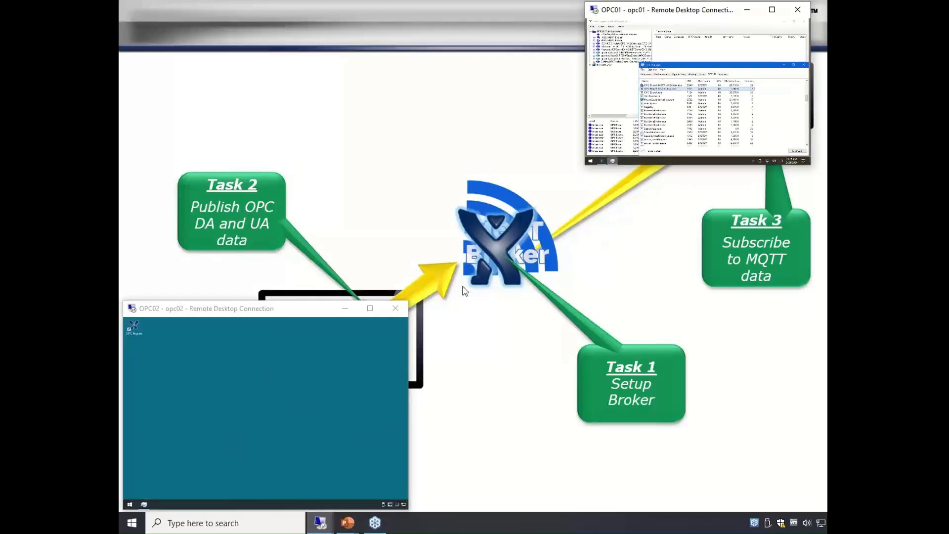
left_click(485, 387)
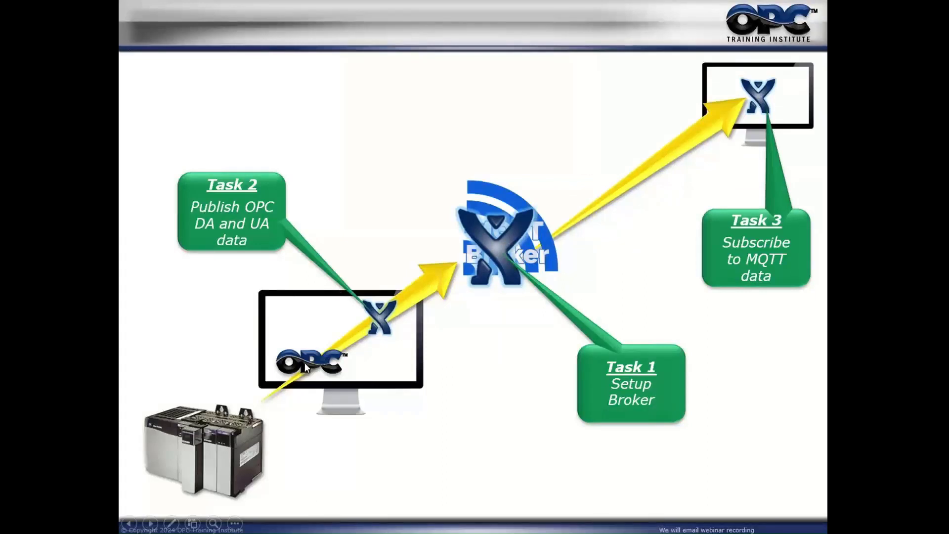
key("alt+Tab")
key("Tab")
key("alt+Tab")
key("Tab")
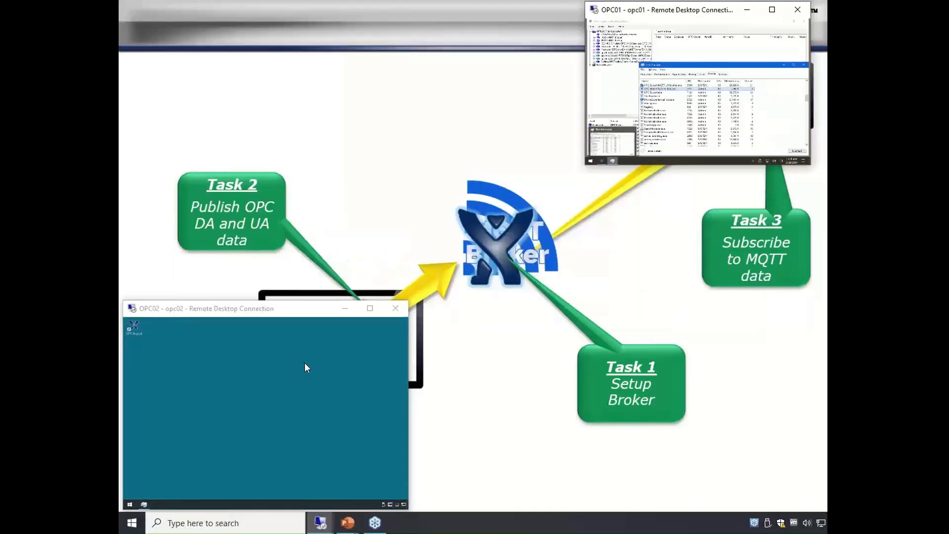
left_click_drag(404, 300, 791, 45)
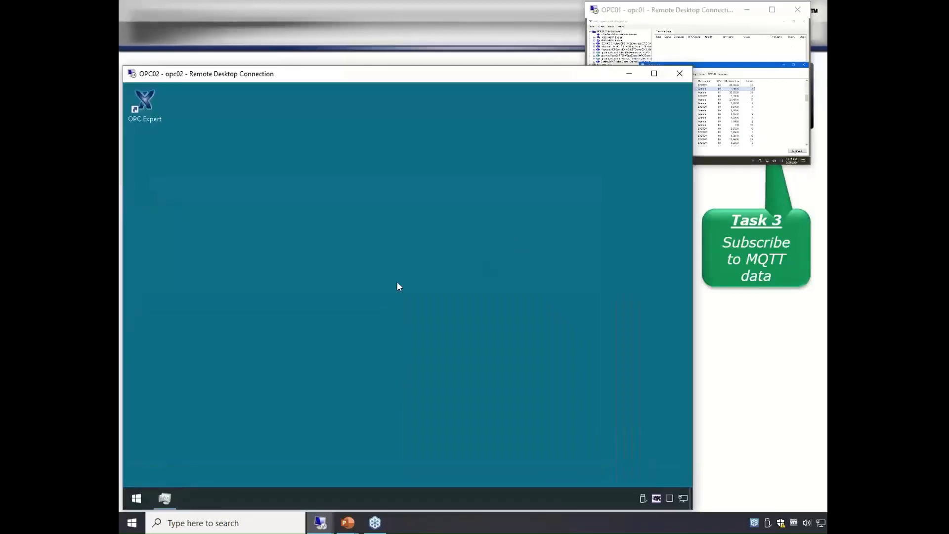
Step: Open the OPC Expert shortcut's file location on OPC02 and place Task Manager's detailed process list beside it
right_click(150, 118)
left_click(203, 139)
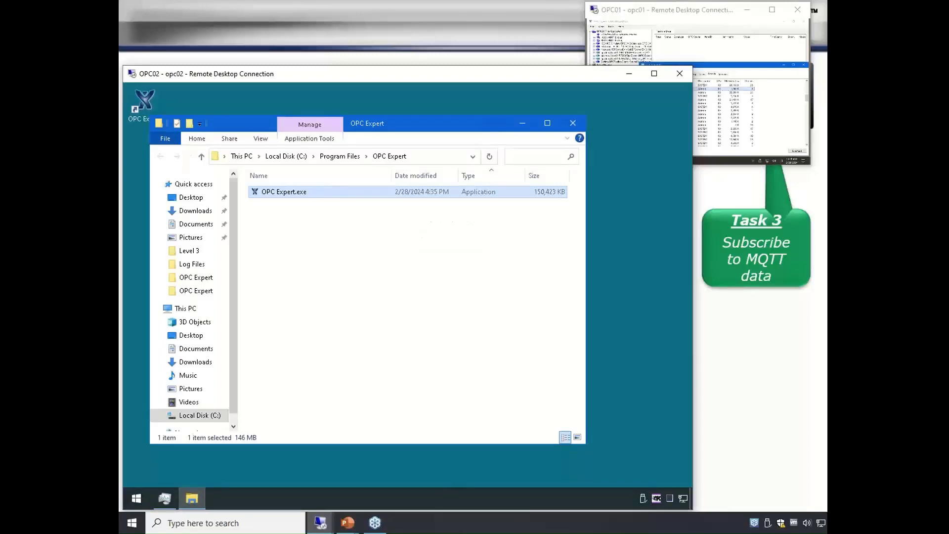
right_click(509, 503)
left_click(548, 451)
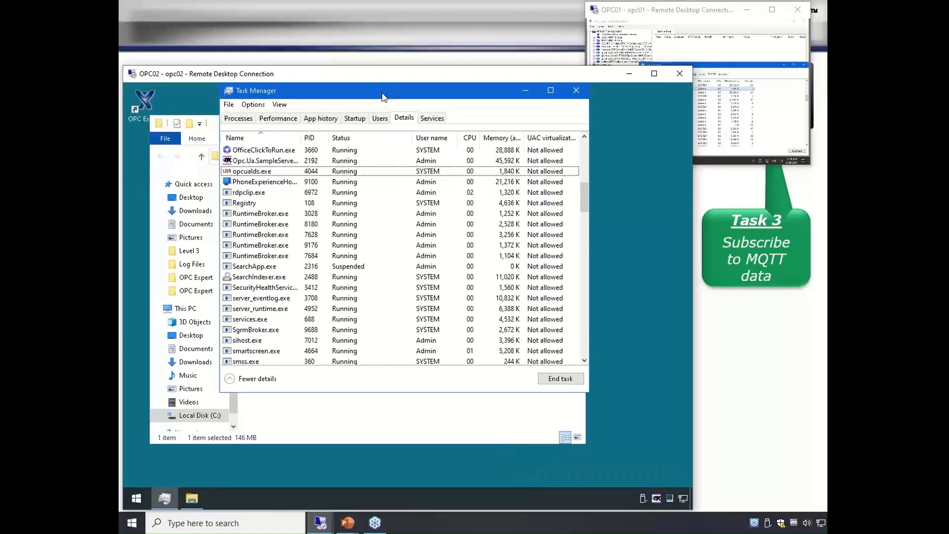
left_click_drag(381, 102, 478, 107)
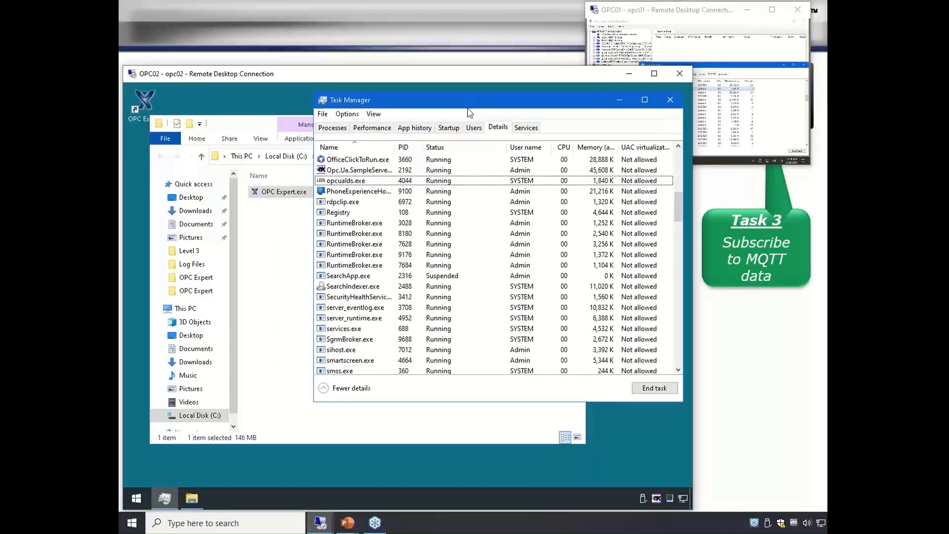
left_click(363, 191)
scroll(360, 217, "up", 1)
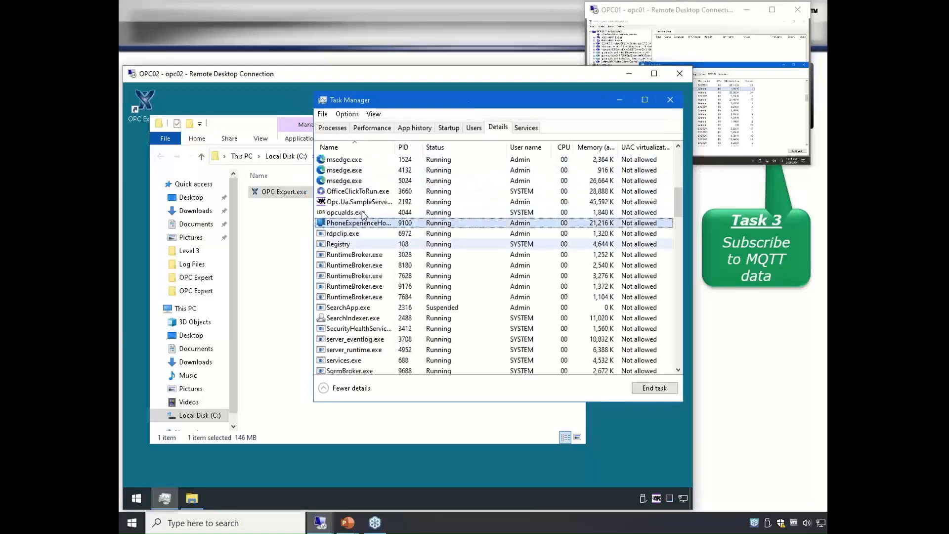
Step: Launch OPC Expert.exe from its program folder on OPC02 and select its process in Task Manager
double_click(280, 198)
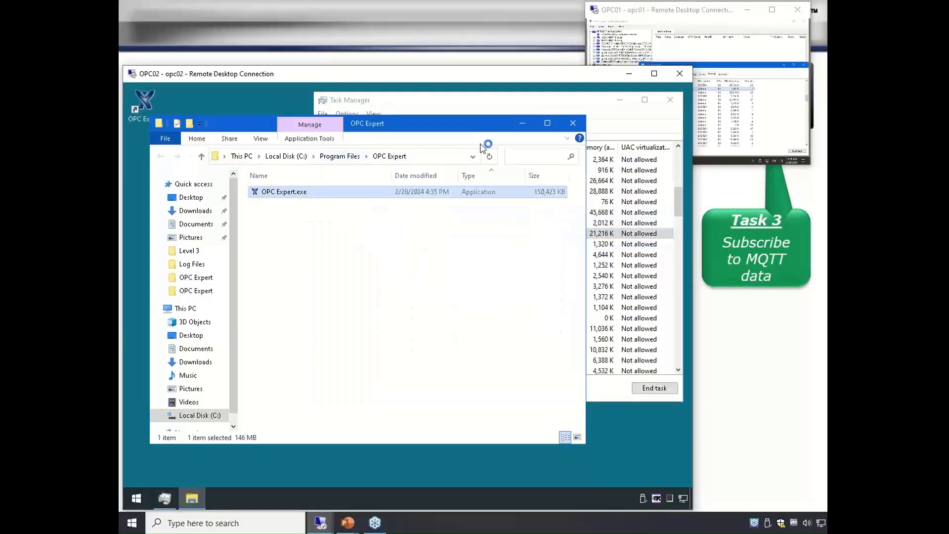
left_click(514, 104)
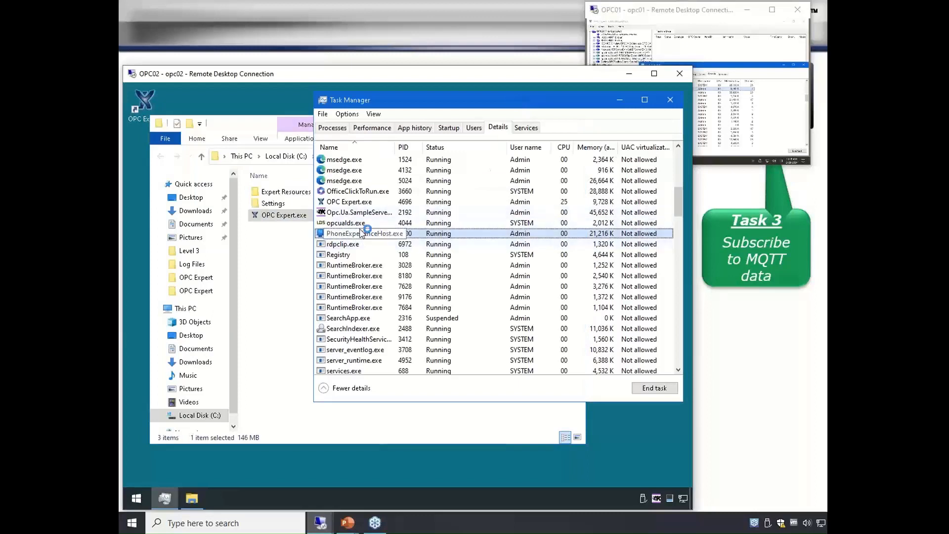
left_click(359, 202)
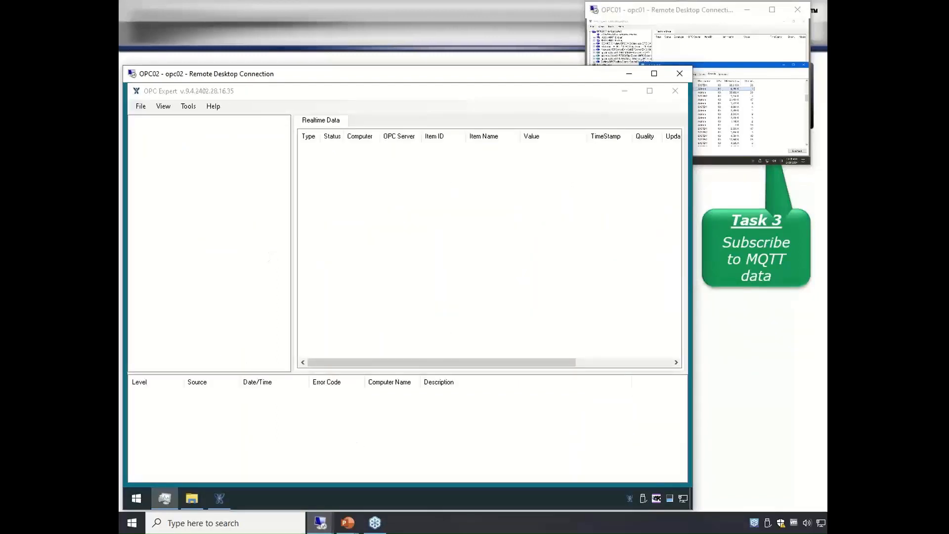
Step: Check the OPC Expert System Tray process in Task Manager with a wider name column, and return to OPC Expert
left_click(163, 500)
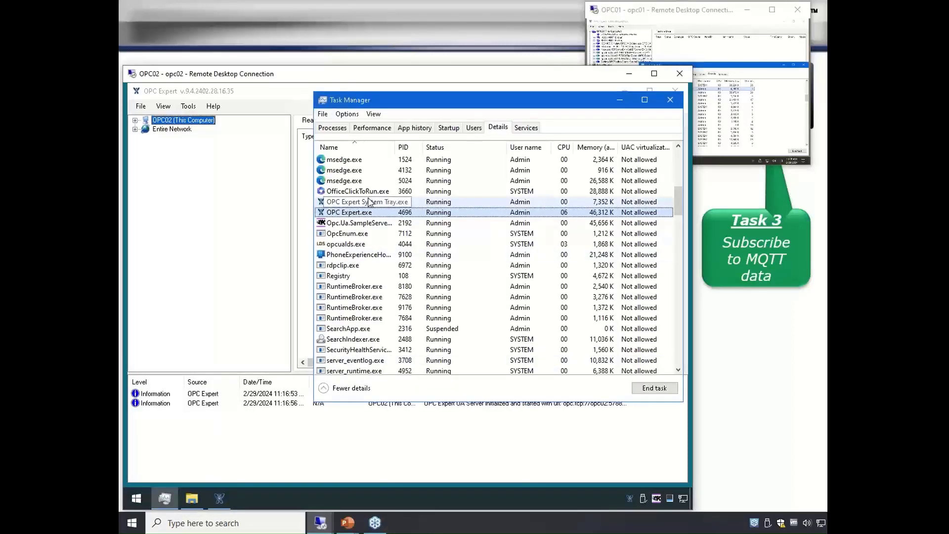
left_click_drag(395, 144, 415, 143)
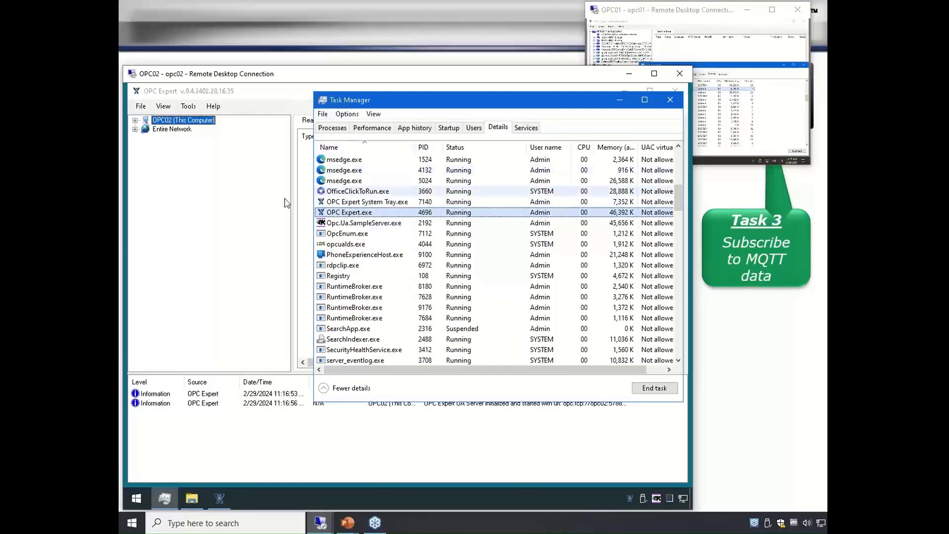
left_click(262, 196)
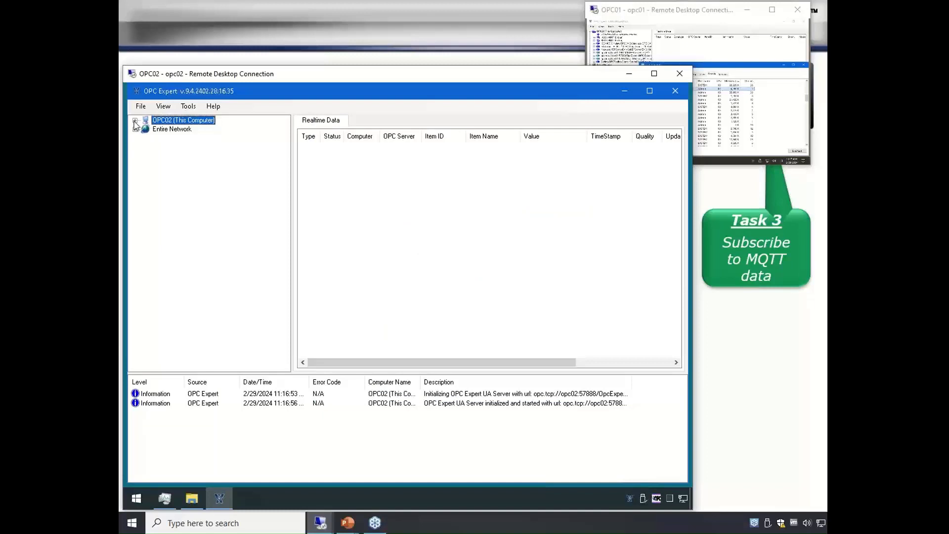
Step: Connect to the ICONICS.SimulatorOPCDA.2 server on OPC02 and add its Numeric items Ramp and Random to the realtime data
left_click(134, 120)
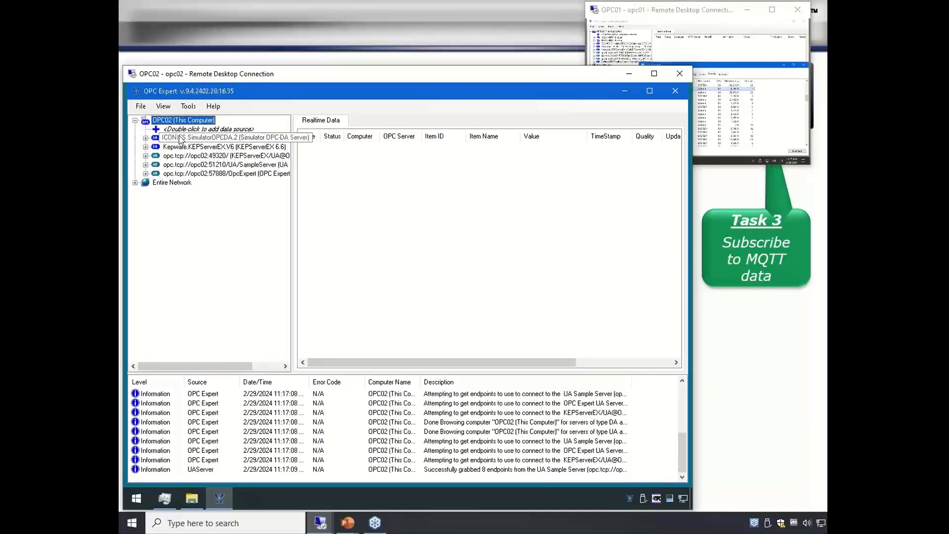
left_click(208, 138)
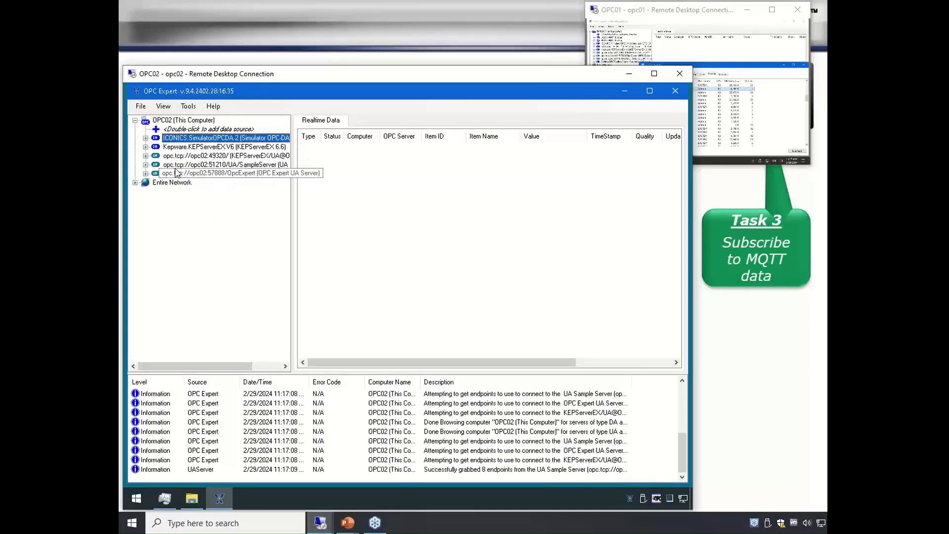
left_click(145, 138)
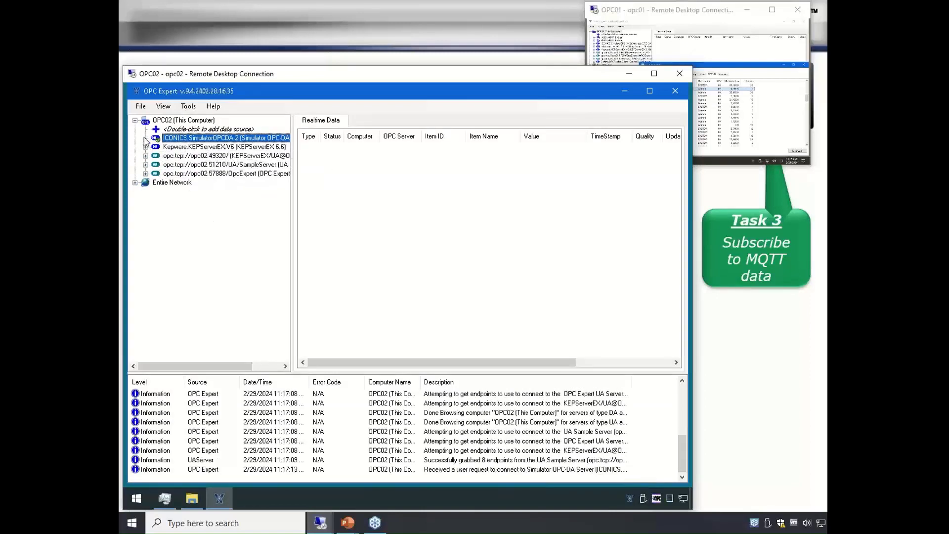
left_click(136, 174)
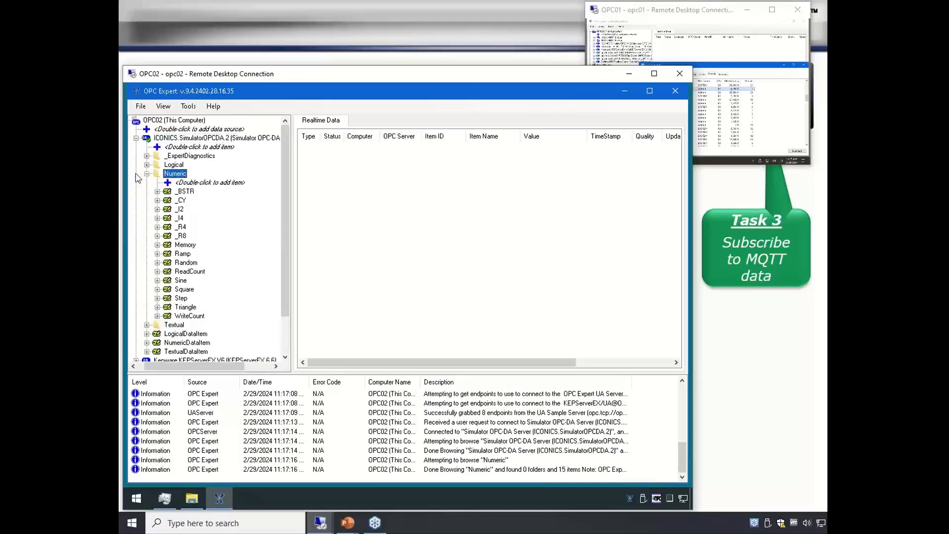
left_click(183, 255)
double_click(184, 254)
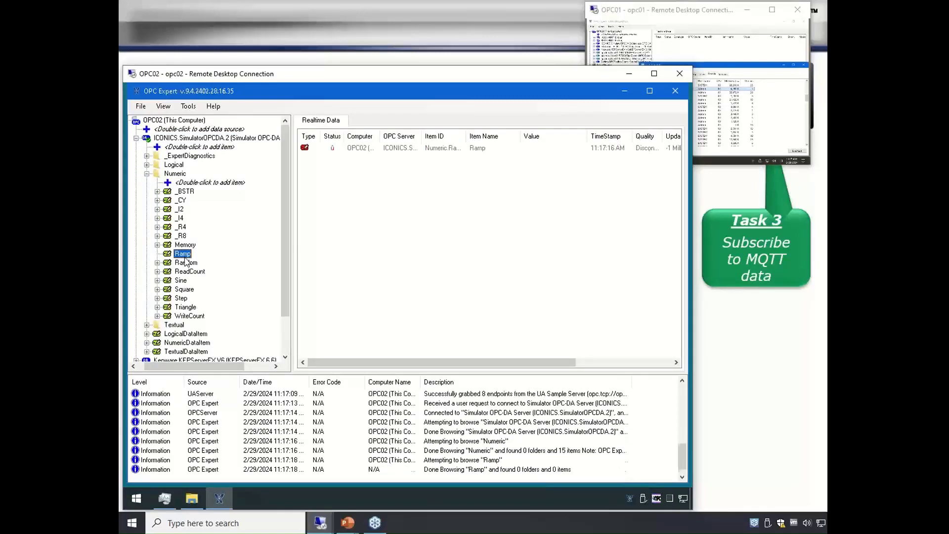
double_click(186, 262)
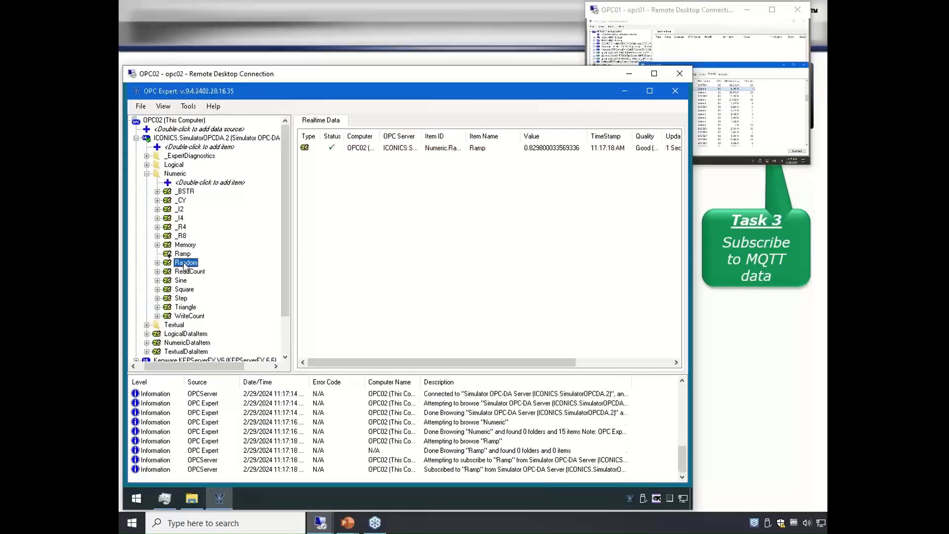
Step: Add the simulator's Textual items Months and Numerals to the realtime data, and collapse the ICONICS server
left_click(147, 174)
left_click(146, 183)
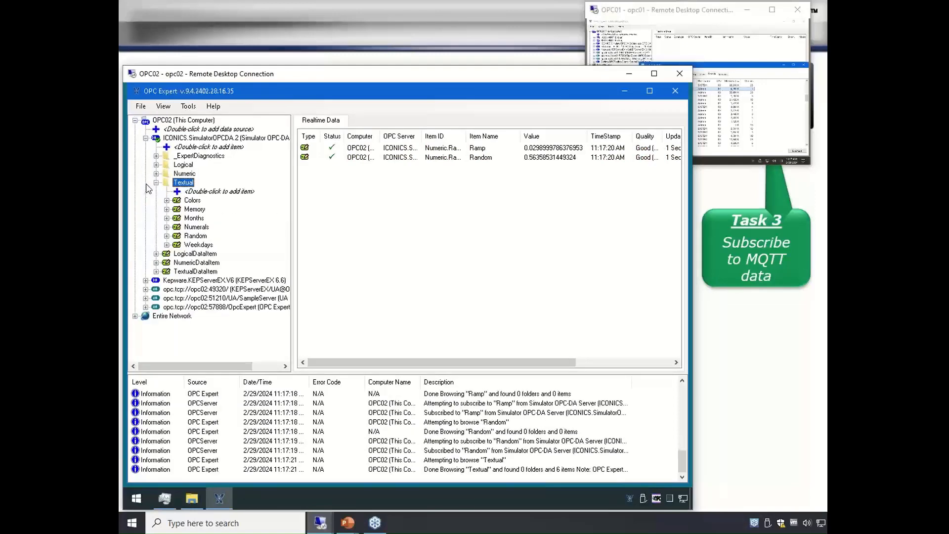
double_click(194, 218)
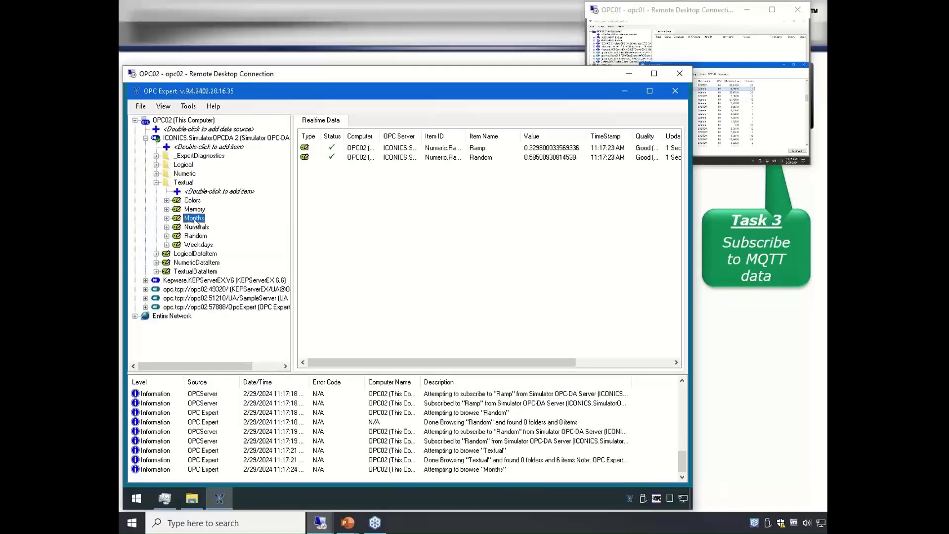
double_click(196, 227)
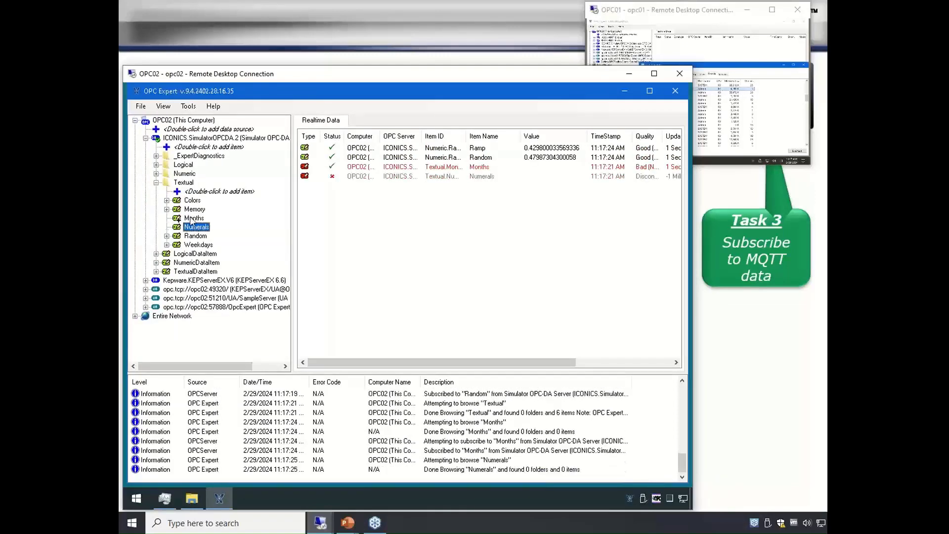
left_click(145, 139)
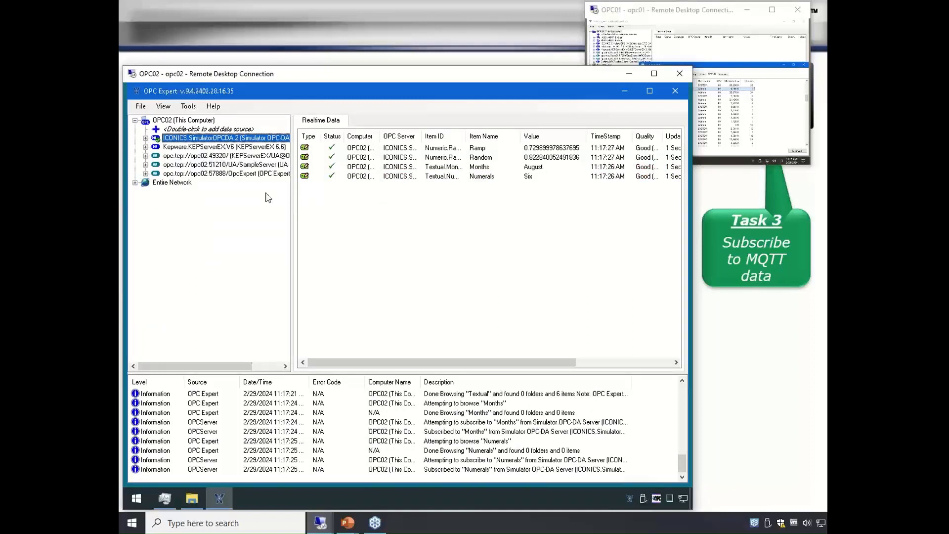
Step: Connect to the UA Sample Server on OPC02, add ByteStringValue and ByteValue from Data, Dynamic, Scalar to the realtime data, and collapse the server
left_click(146, 165)
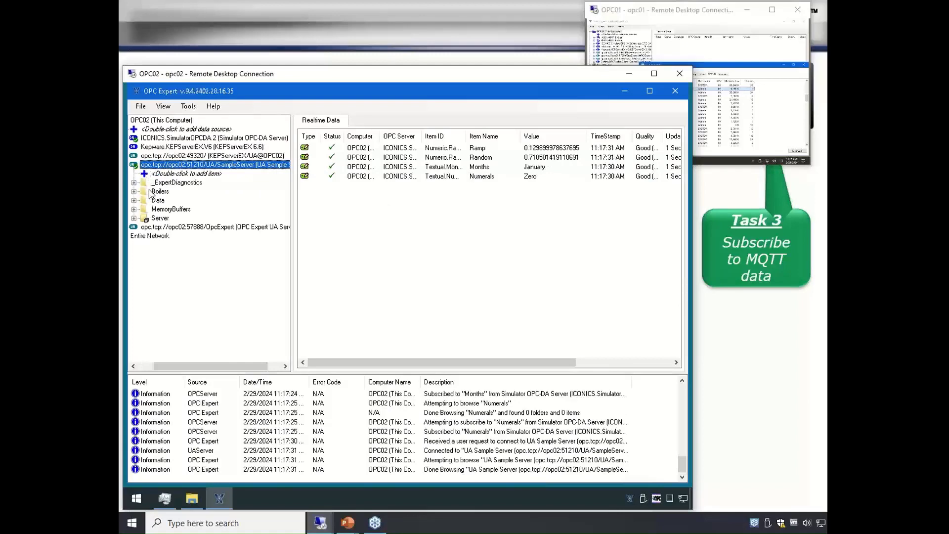
double_click(158, 200)
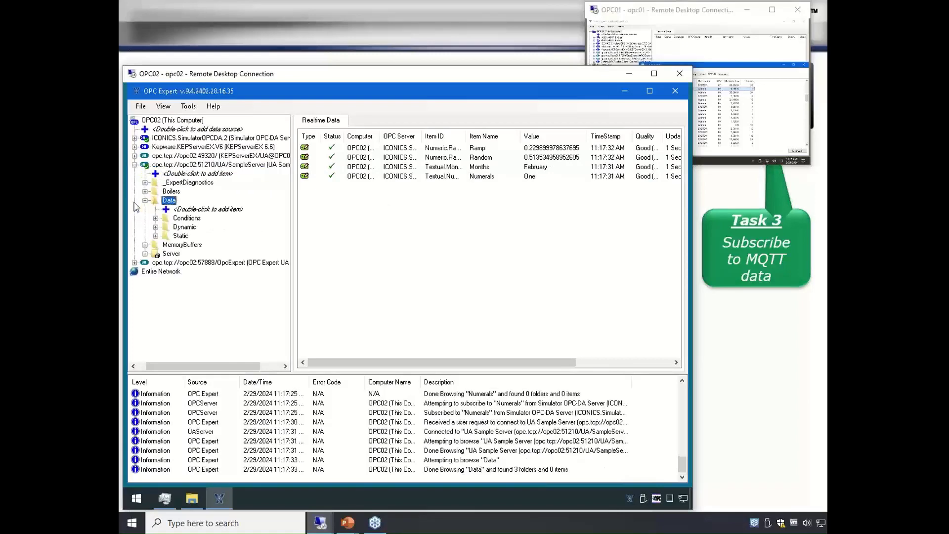
left_click(156, 227)
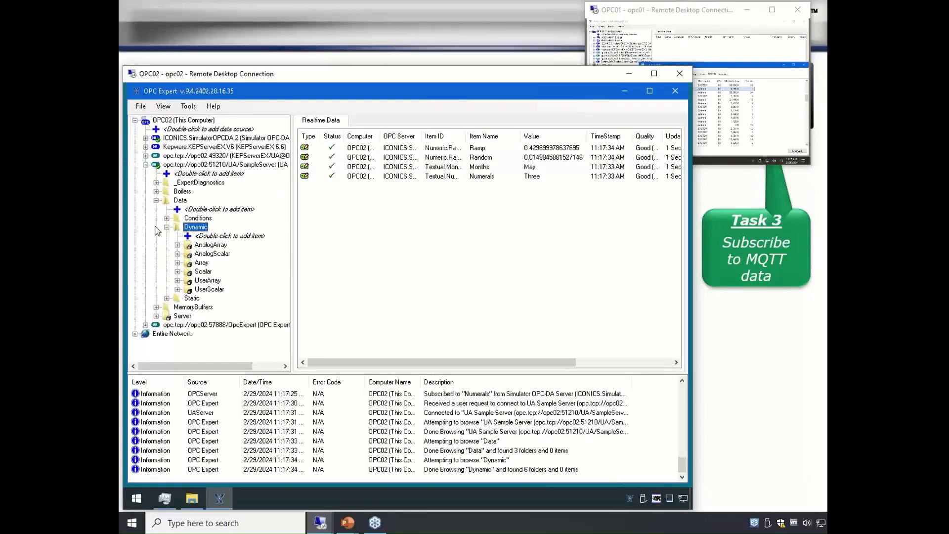
left_click(178, 271)
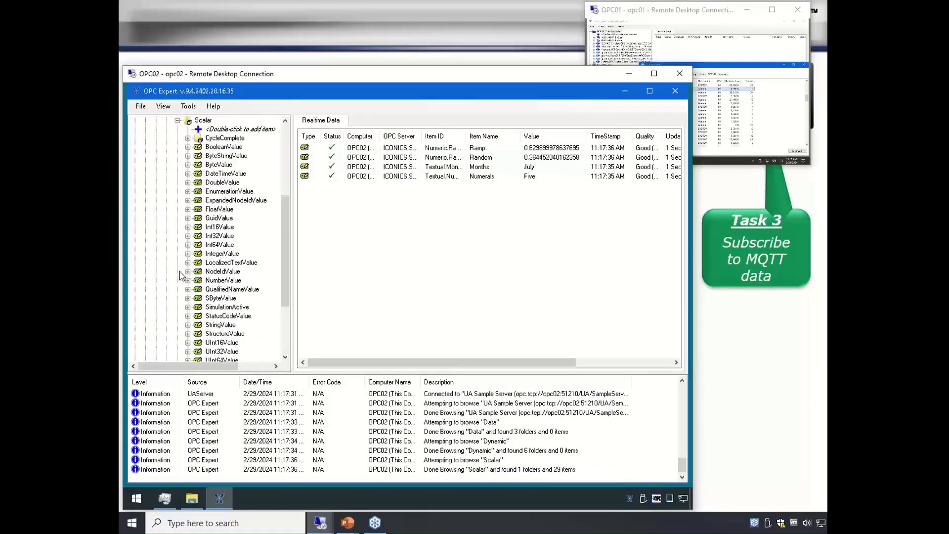
double_click(226, 156)
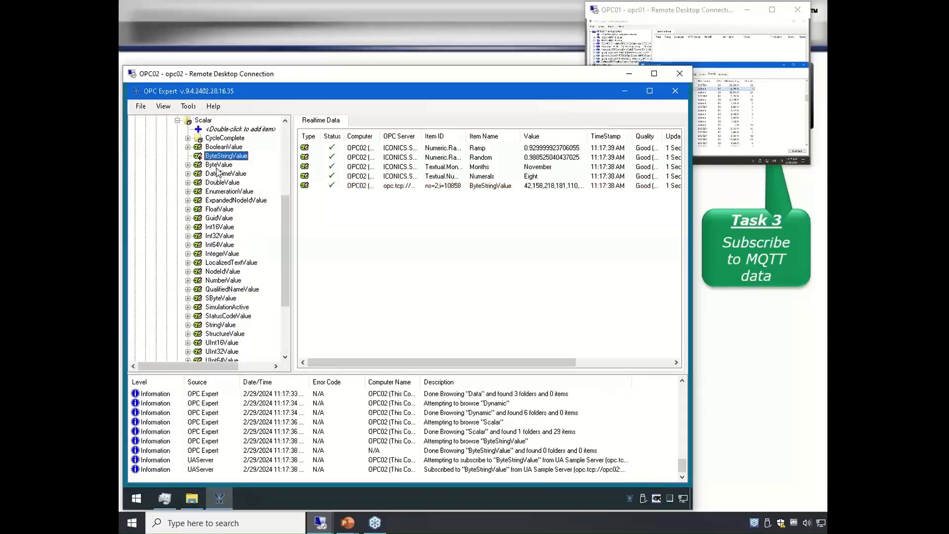
double_click(218, 165)
scroll(145, 188, "up", 6)
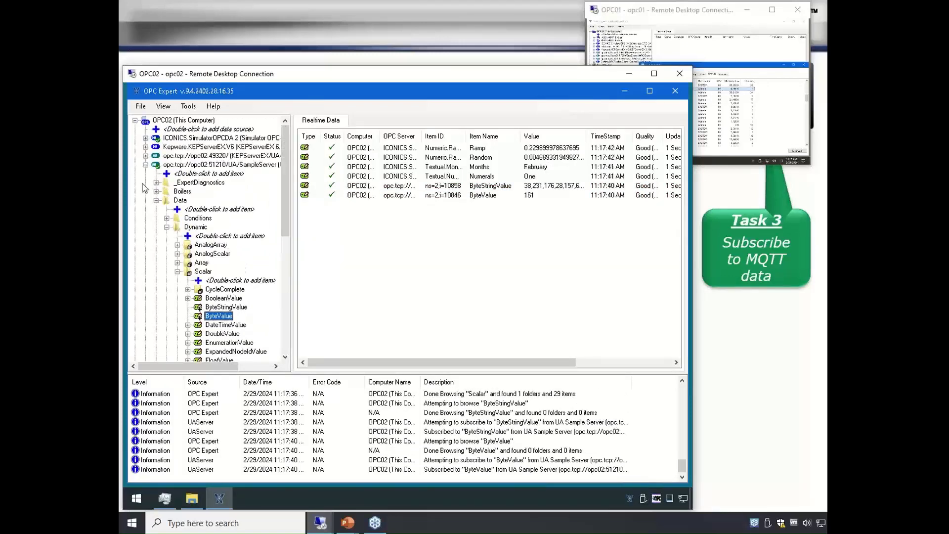
left_click(145, 165)
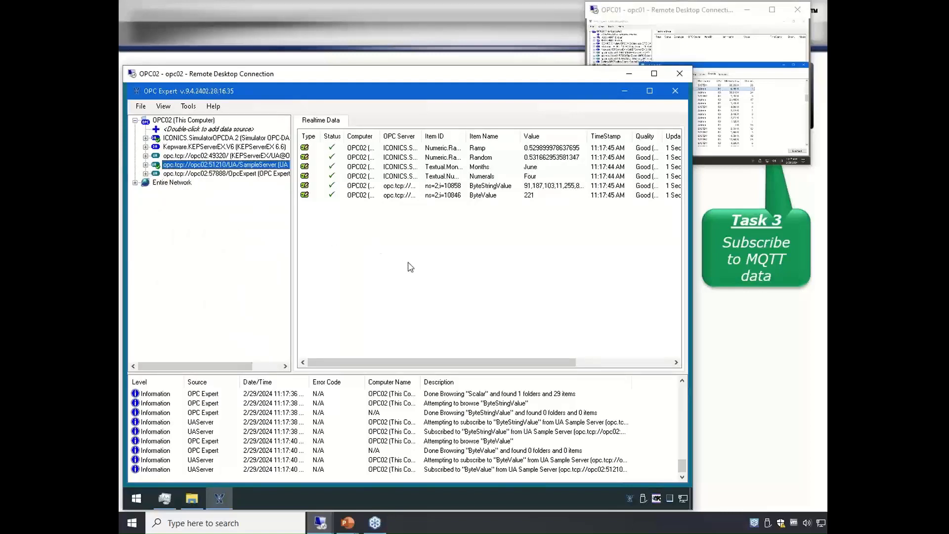
Step: Select all the realtime items from Ramp through ByteValue and start a new archive for them
left_click(207, 139)
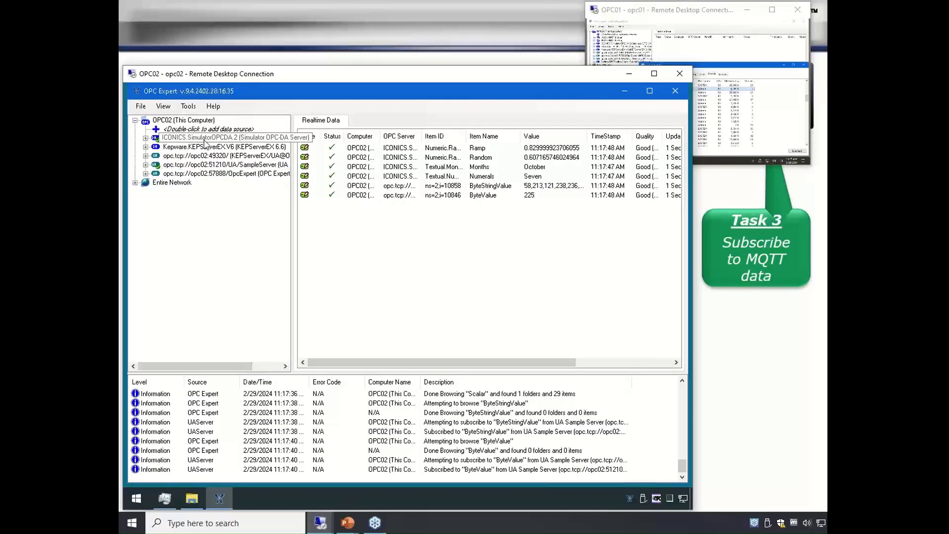
left_click(213, 165)
left_click(375, 149)
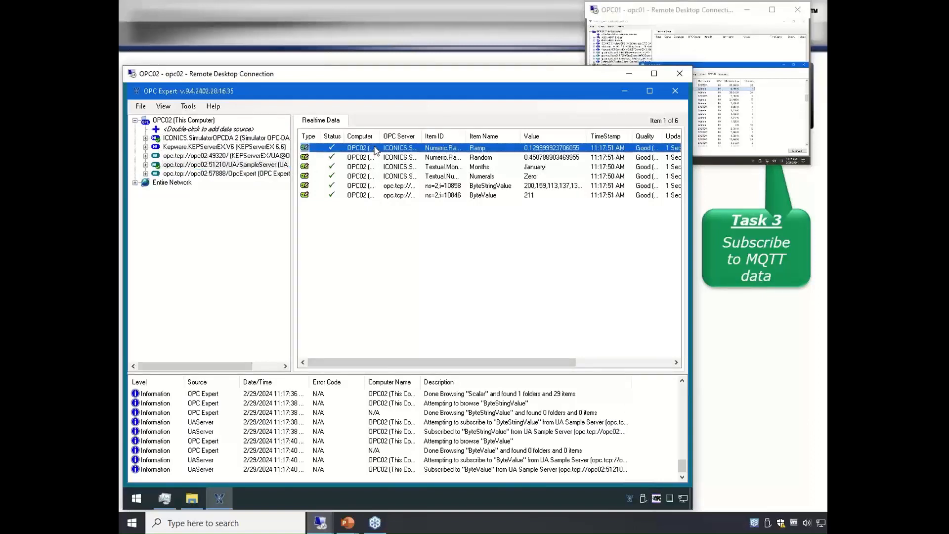
left_click(392, 177, "shift")
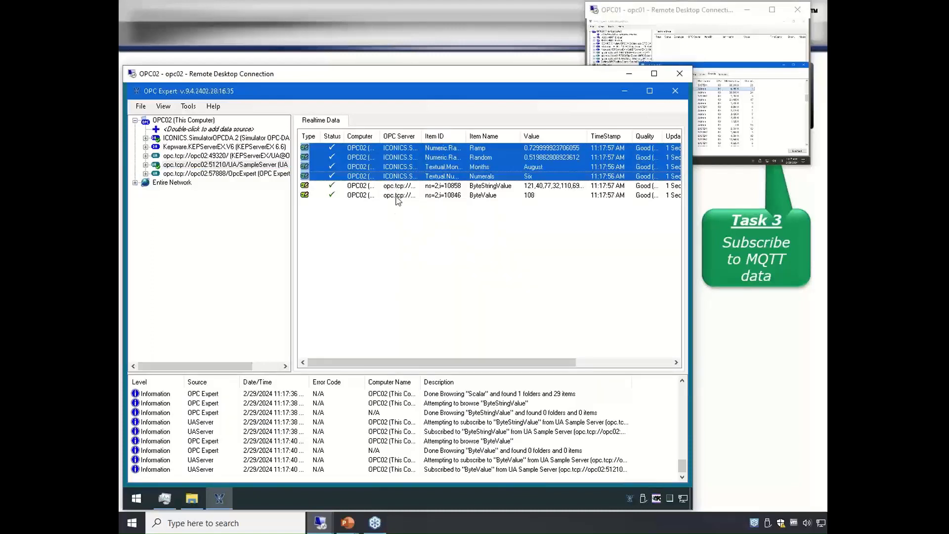
left_click(395, 196, "shift")
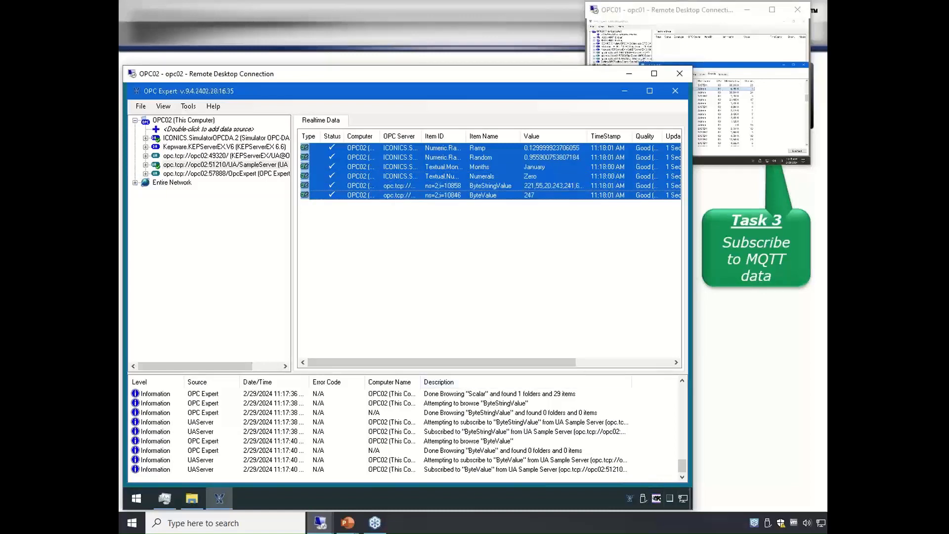
left_click(717, 489)
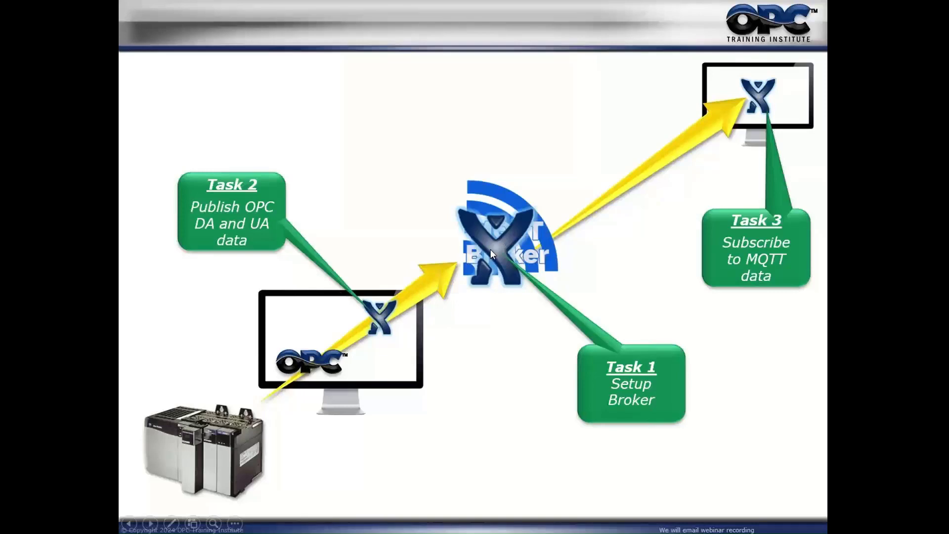
key("alt+Tab")
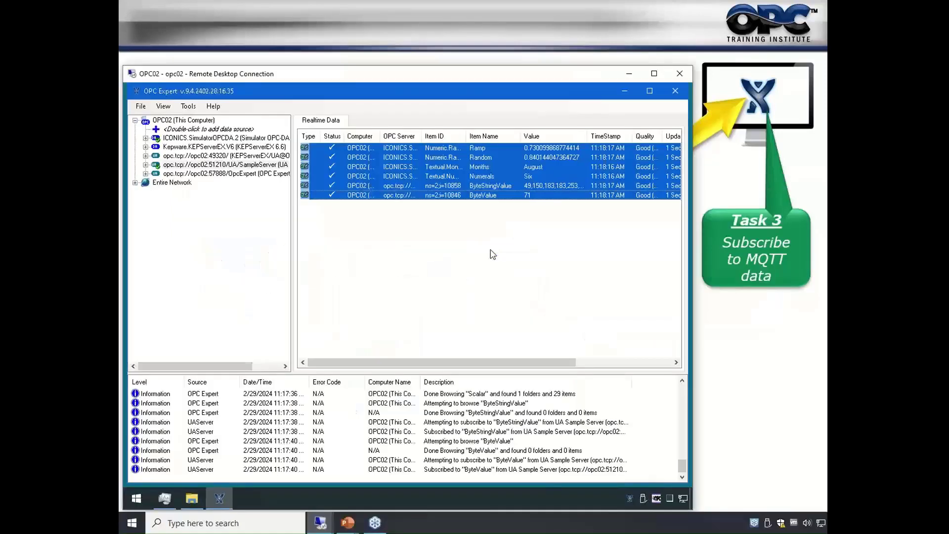
right_click(387, 192)
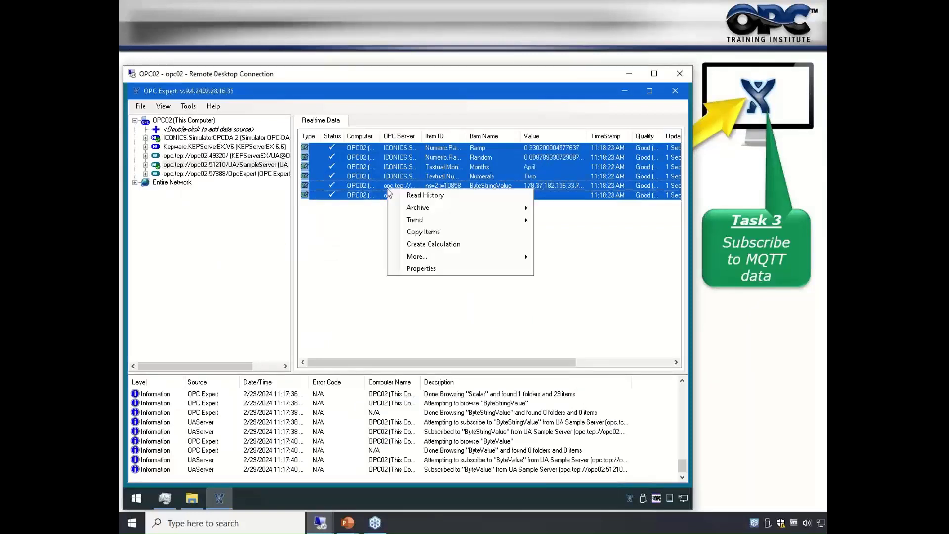
mouse_move(509, 208)
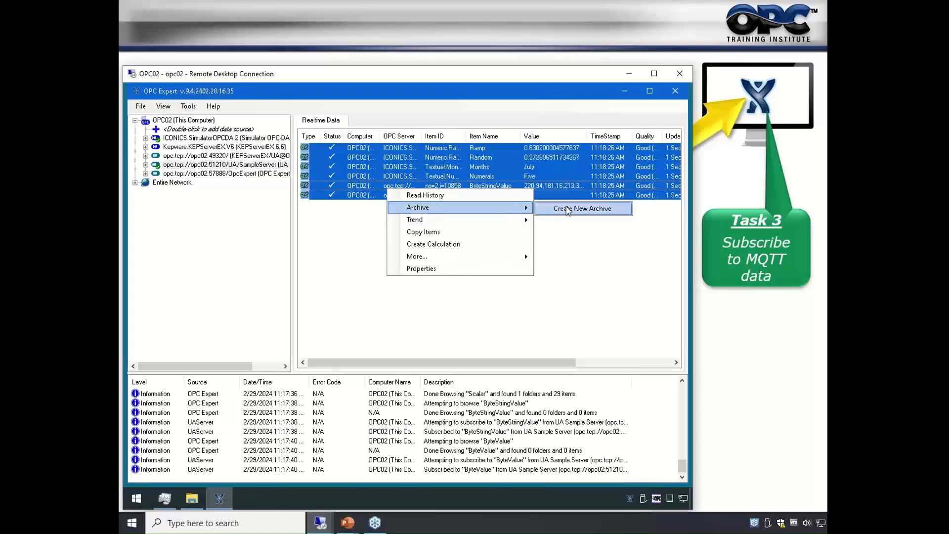
left_click(578, 209)
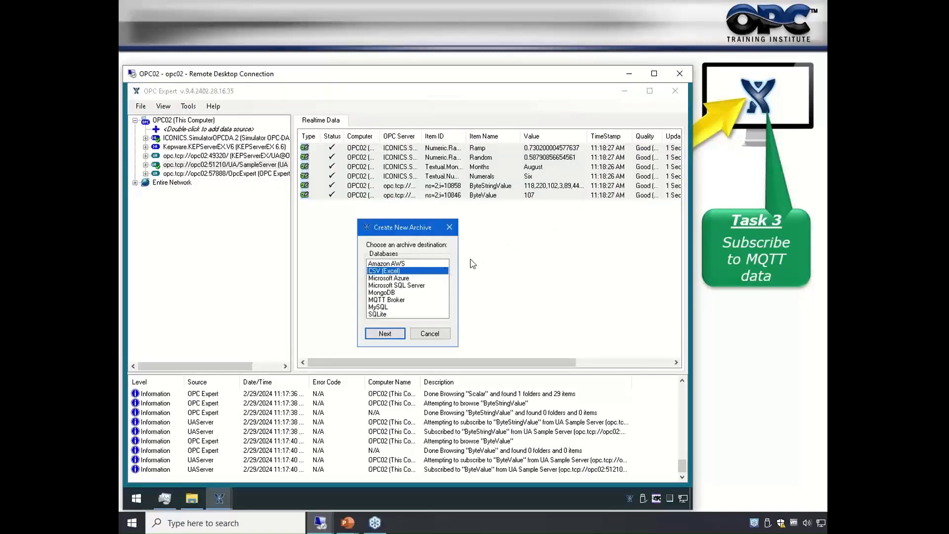
Step: Choose MQTT Broker as the archive destination and continue to its settings
left_click(388, 264)
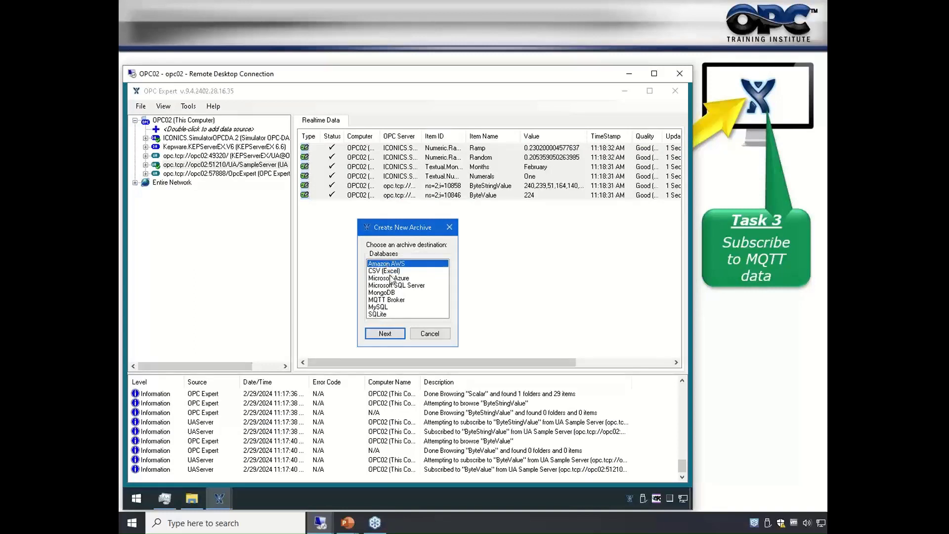
left_click(390, 279)
left_click(386, 300)
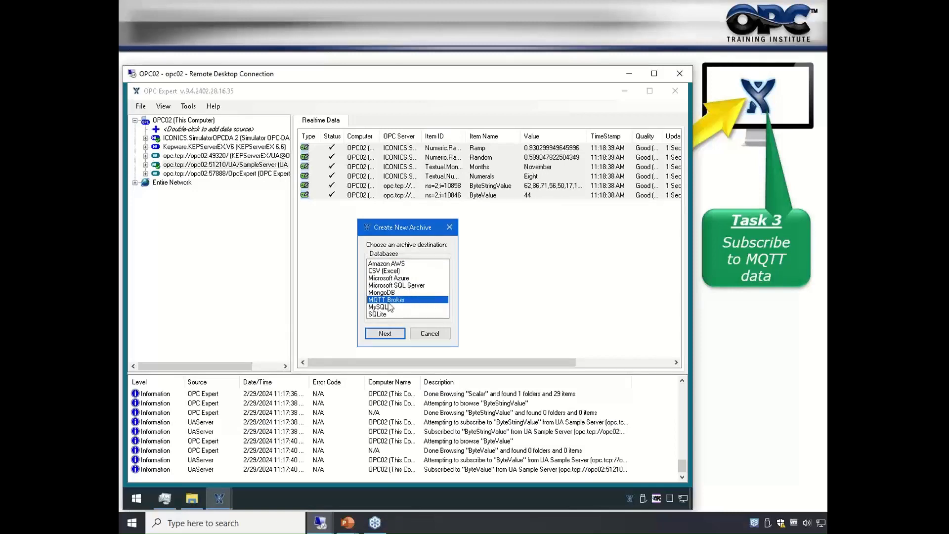
left_click(384, 334)
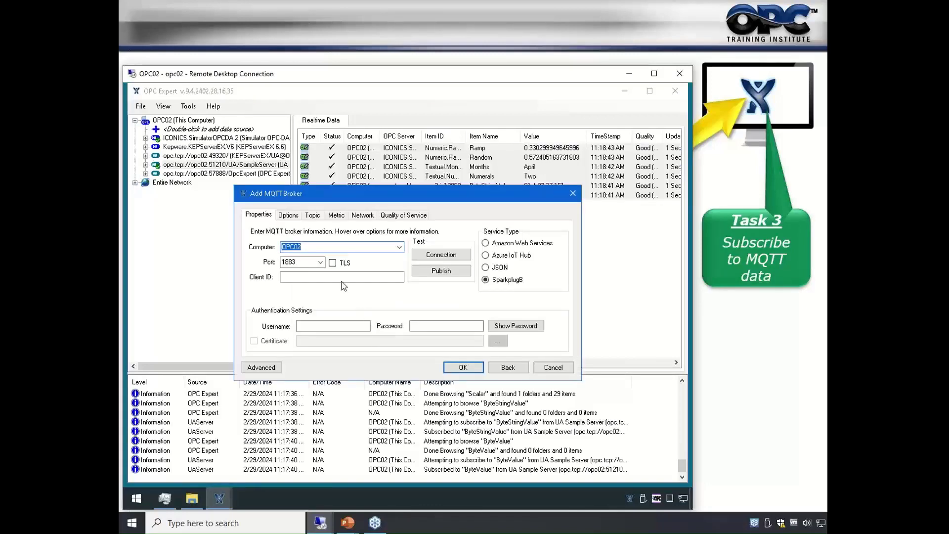
Step: Add the MQTT broker with OPC01 as its computer, and start the archive service that publishes the items
left_click(328, 249)
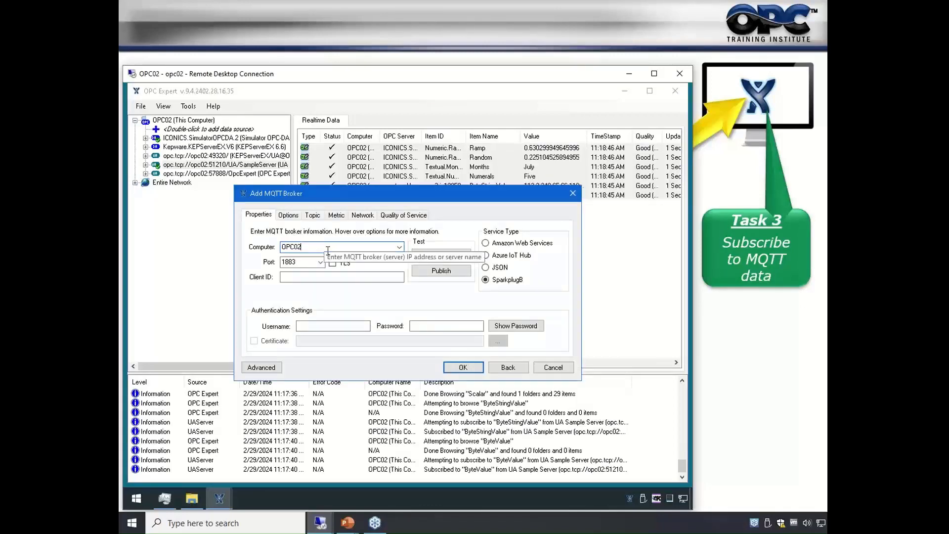
key("BackSpace")
type("1")
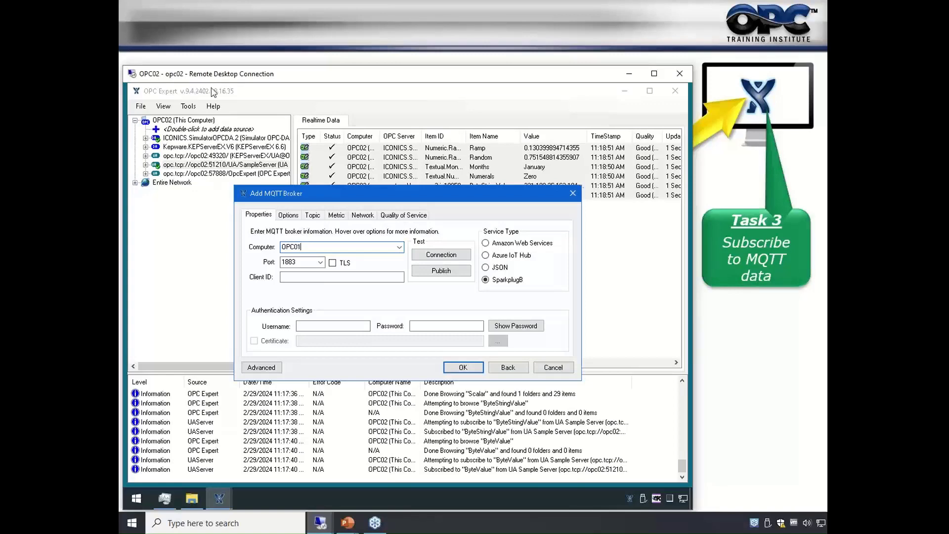
key("alt+Tab")
key("alt+Tab")
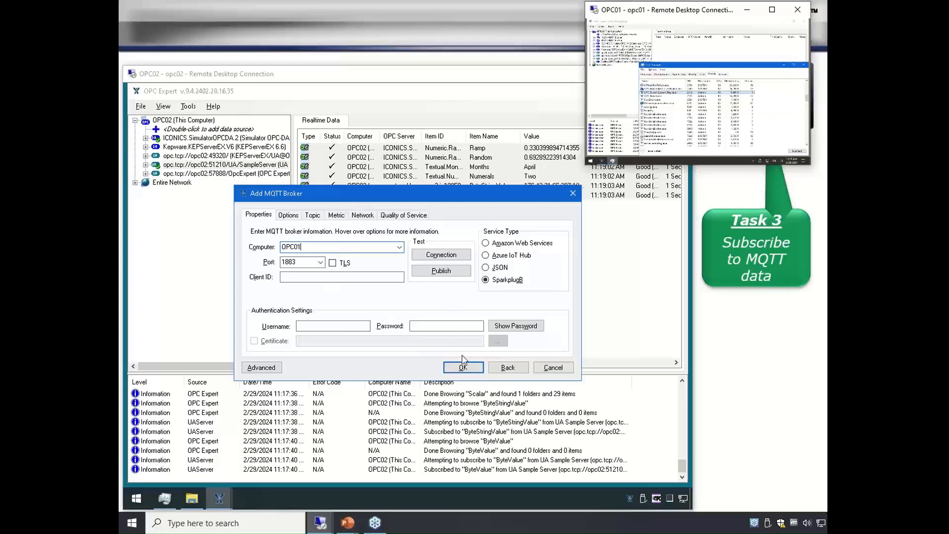
left_click(467, 372)
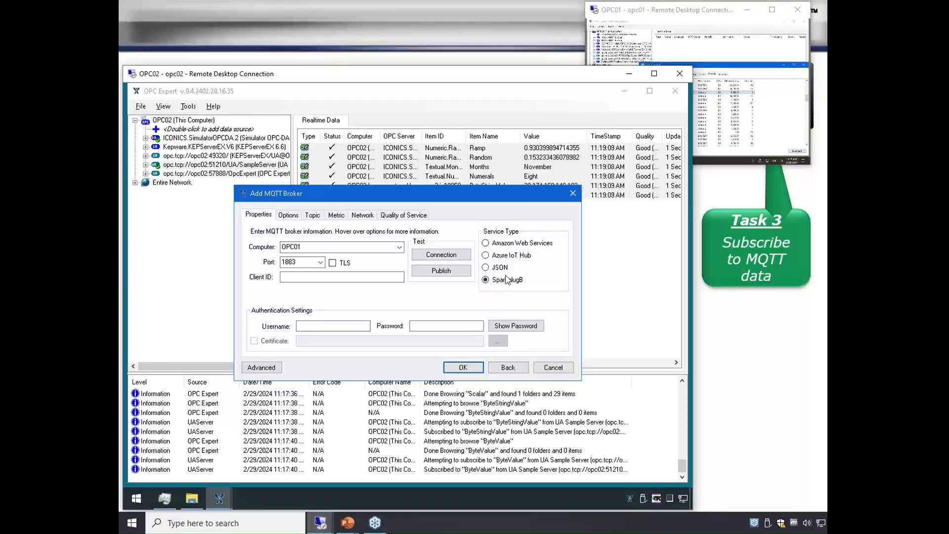
left_click(461, 367)
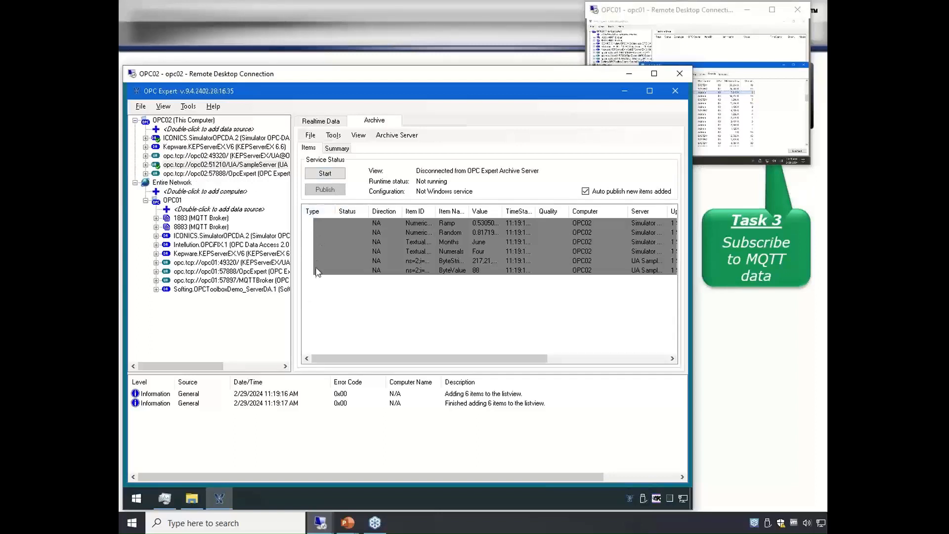
left_click(325, 174)
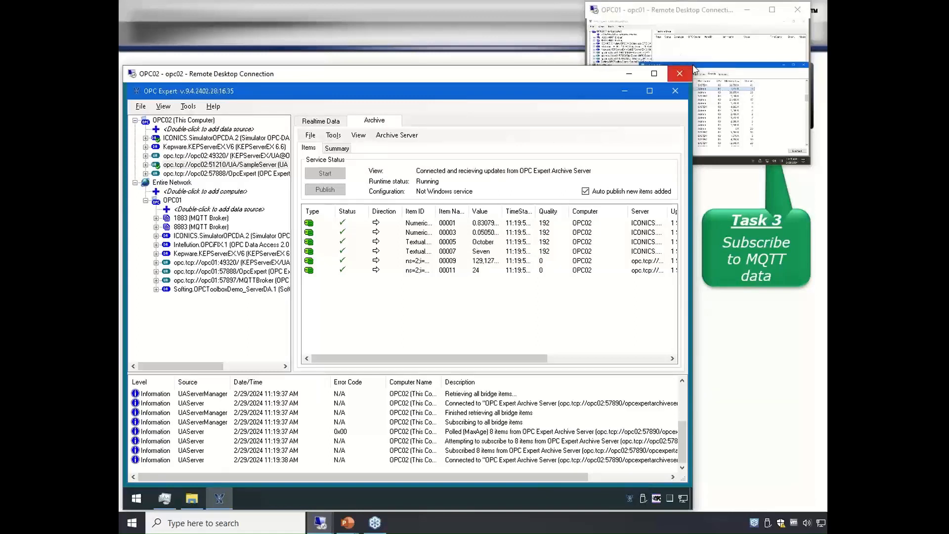
Step: Shrink the OPC02 remote desktop window, enlarge the OPC01 one, and bring its OPC Expert window in front of Task Manager
left_click_drag(673, 93, 462, 291)
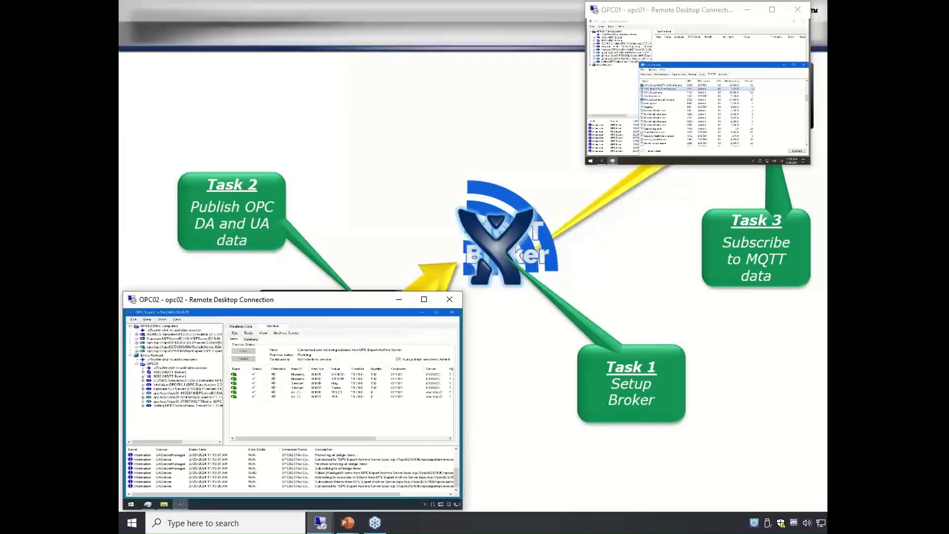
left_click_drag(583, 165, 198, 444)
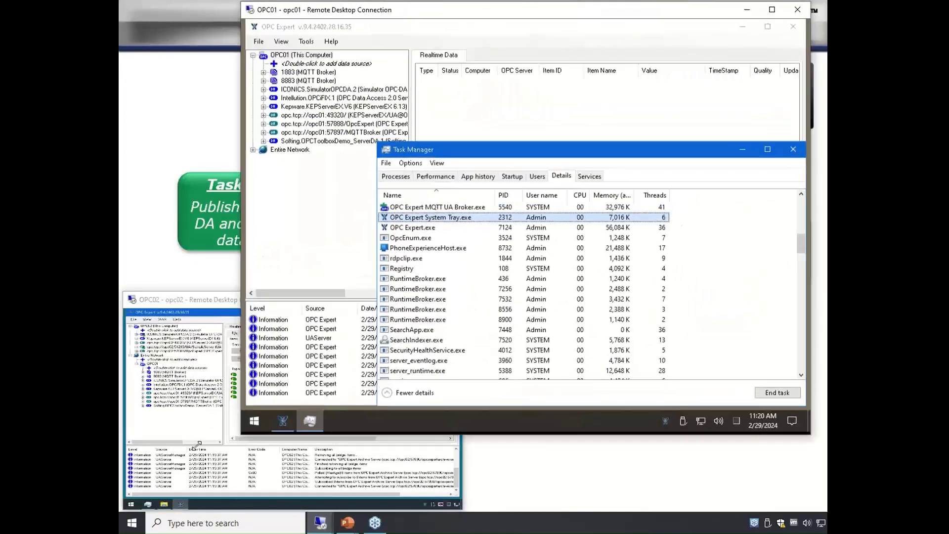
left_click(341, 211)
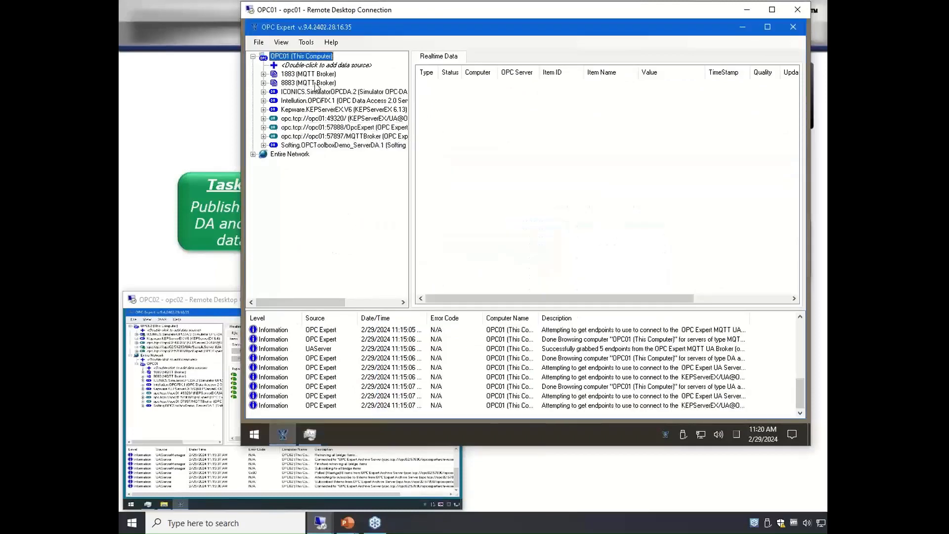
Step: Connect to the 1883 MQTT Broker on OPC01 and expand spBv1.0, OPC02, Simulator OPC-DA Server down to the Numeric and Textual items
left_click(311, 74)
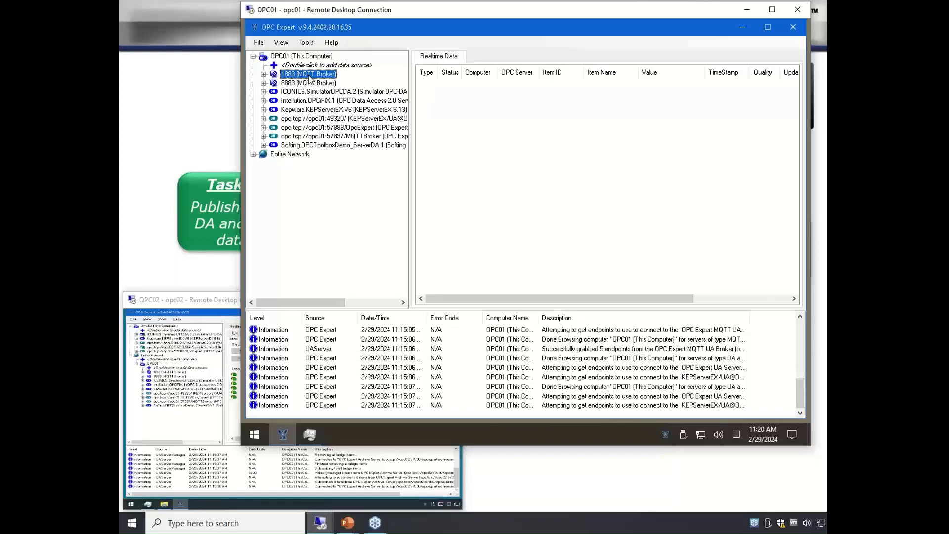
left_click(310, 83)
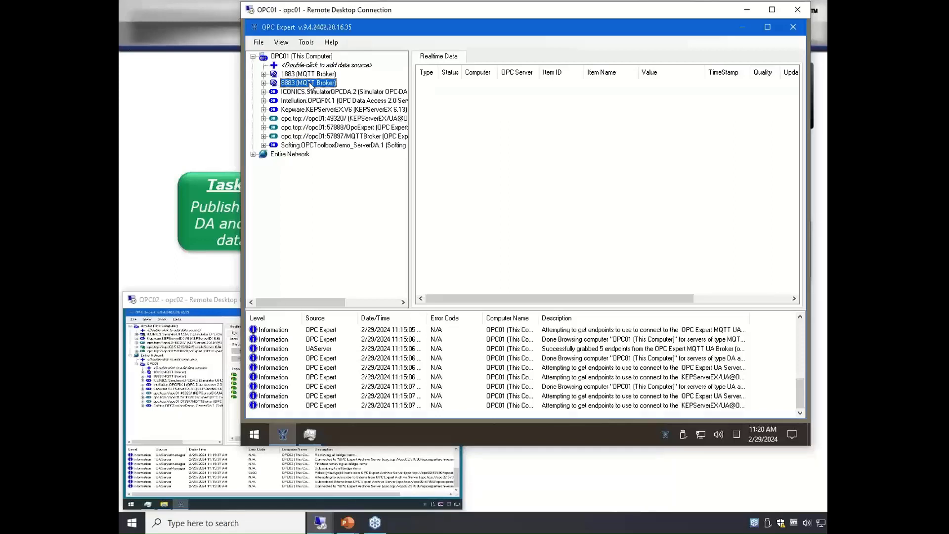
left_click(263, 74)
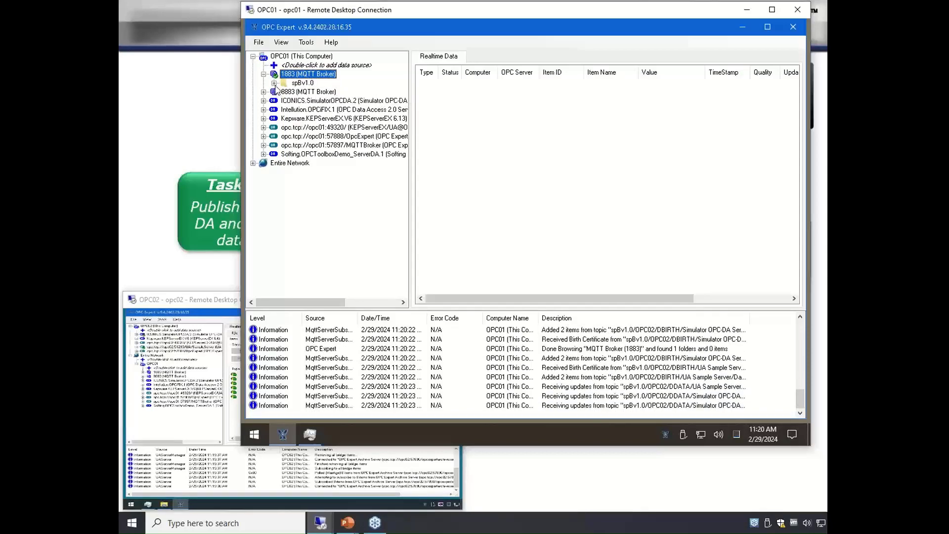
left_click(275, 83)
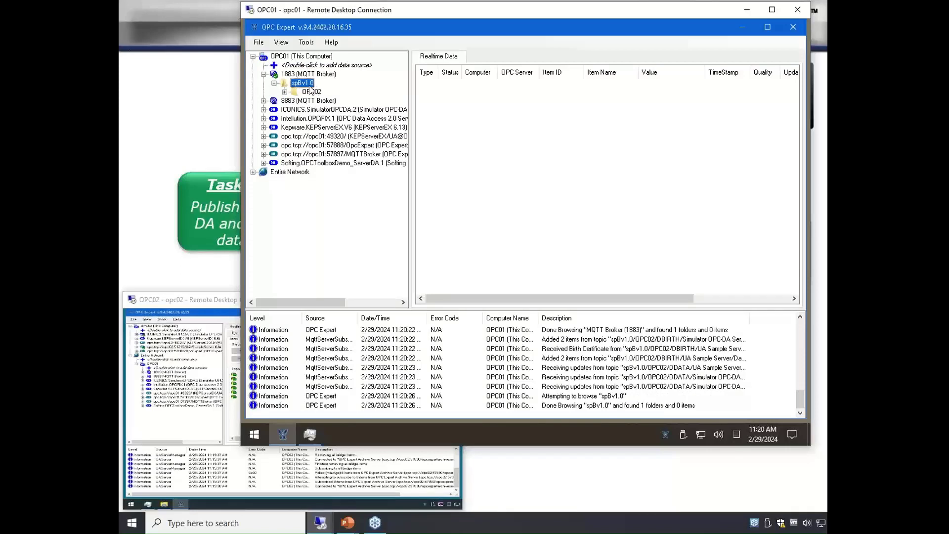
left_click(284, 92)
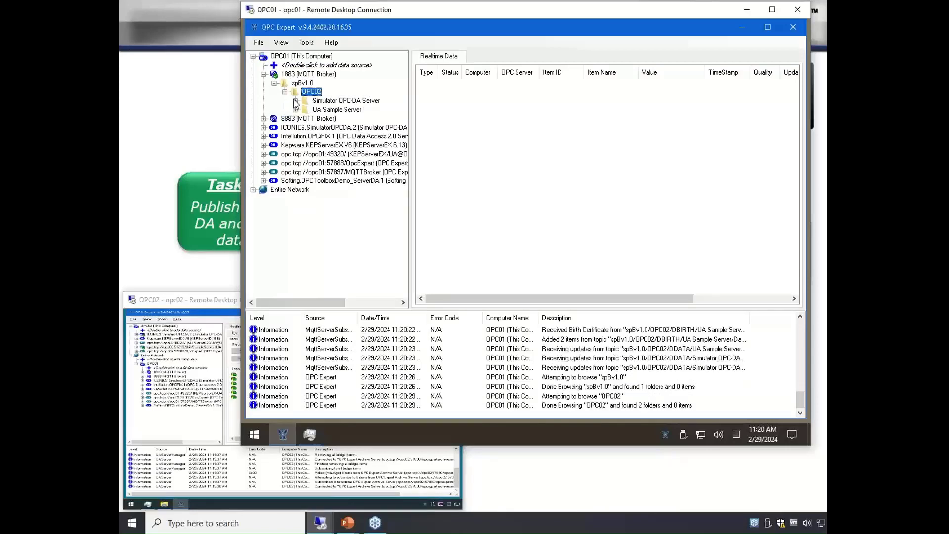
left_click(295, 102)
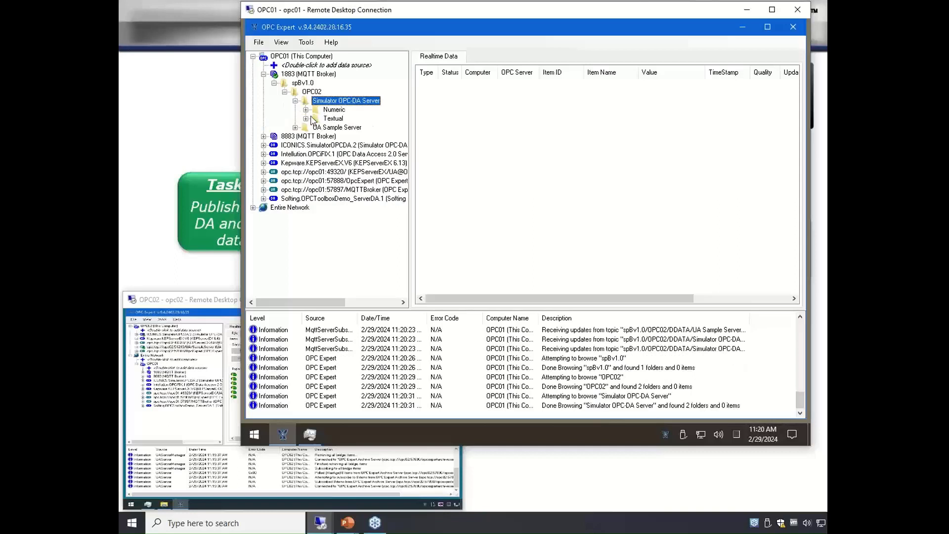
left_click(306, 110)
left_click(306, 137)
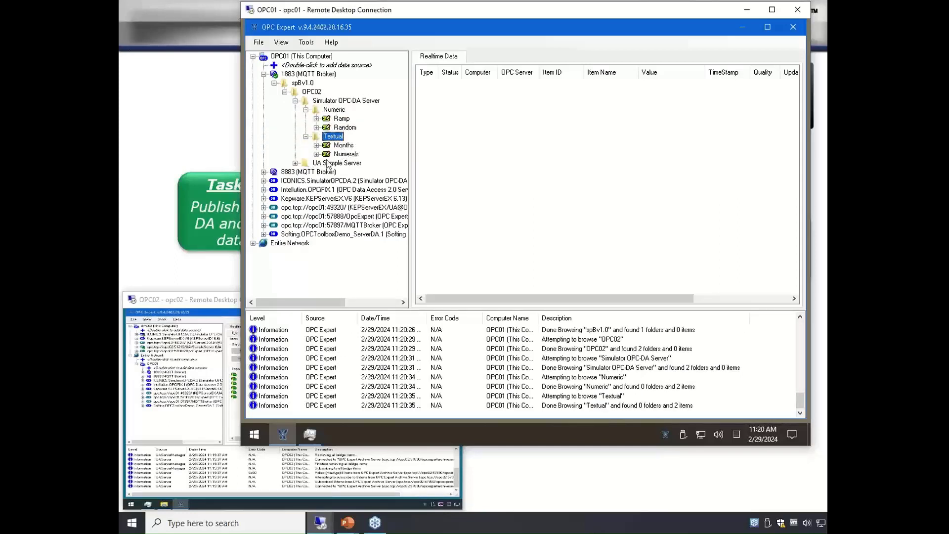
Step: Expand UA Sample Server under OPC02 through Data and Dynamic down to the items in Scalar
left_click(295, 164)
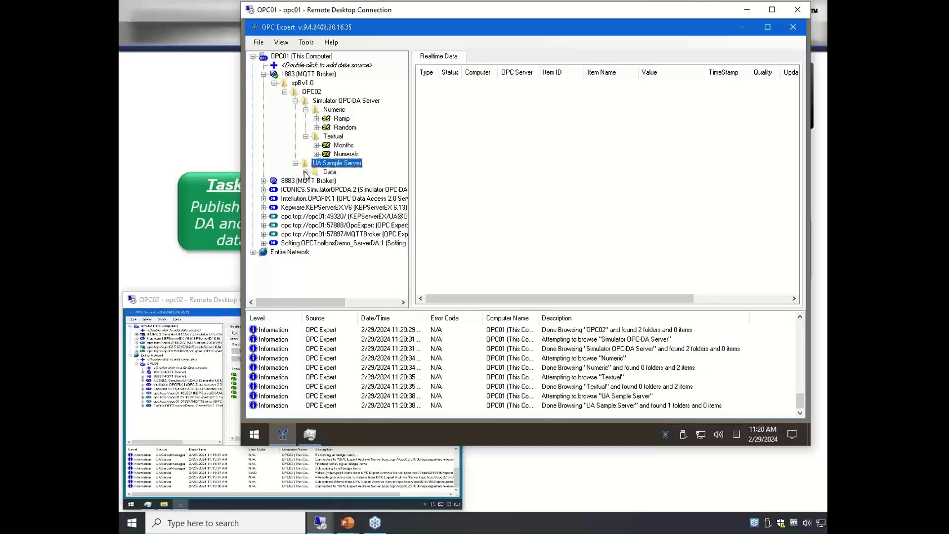
left_click(306, 172)
left_click(316, 181)
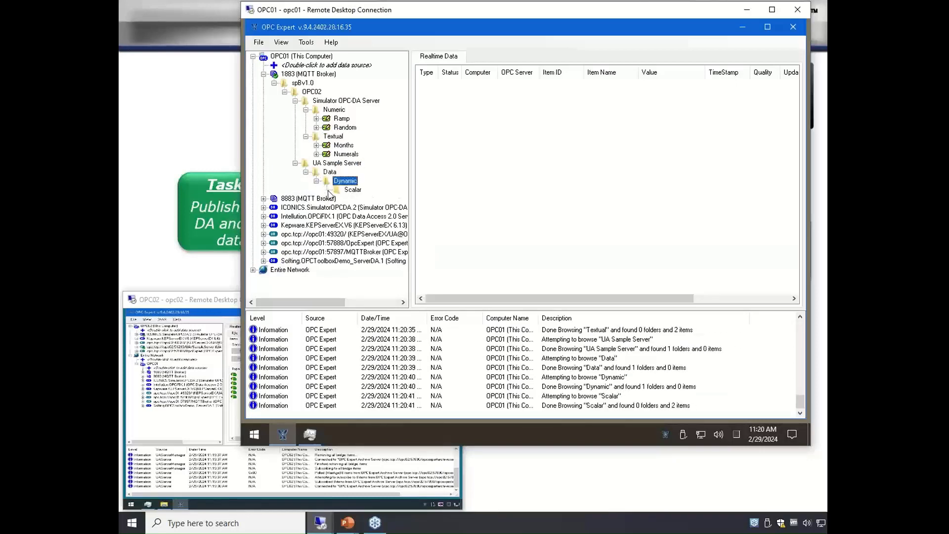
left_click(327, 190)
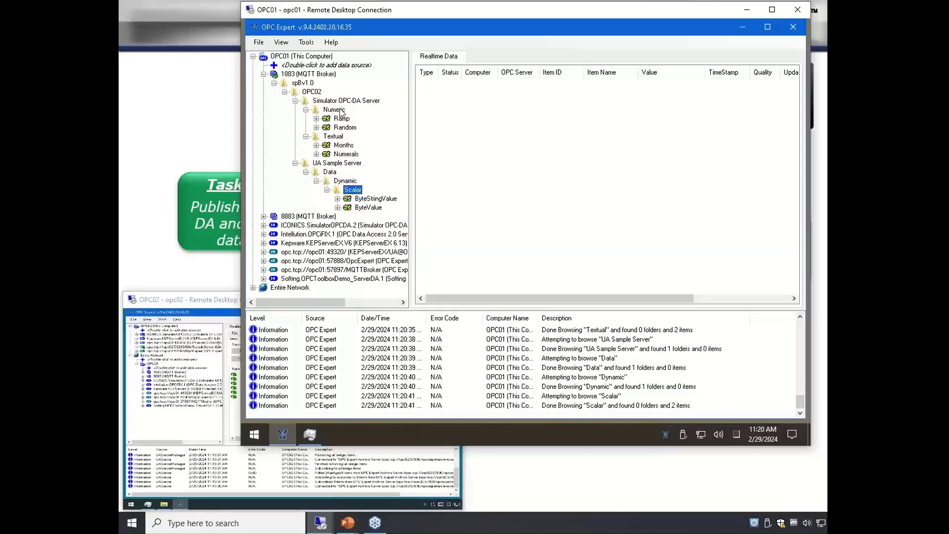
Step: Subscribe to all items of the 1883 MQTT Broker by adding the whole broker to the realtime data list
left_click(346, 163)
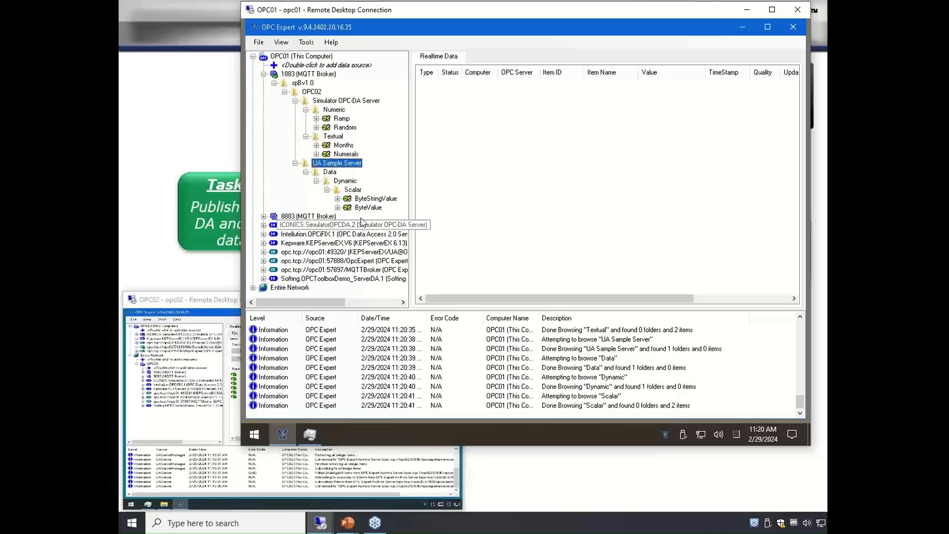
left_click(341, 101)
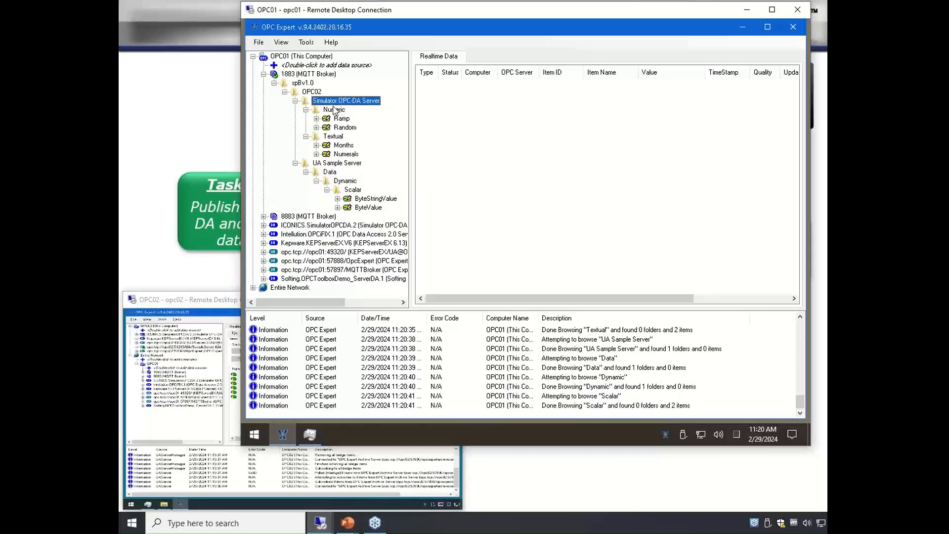
left_click_drag(300, 78, 476, 128)
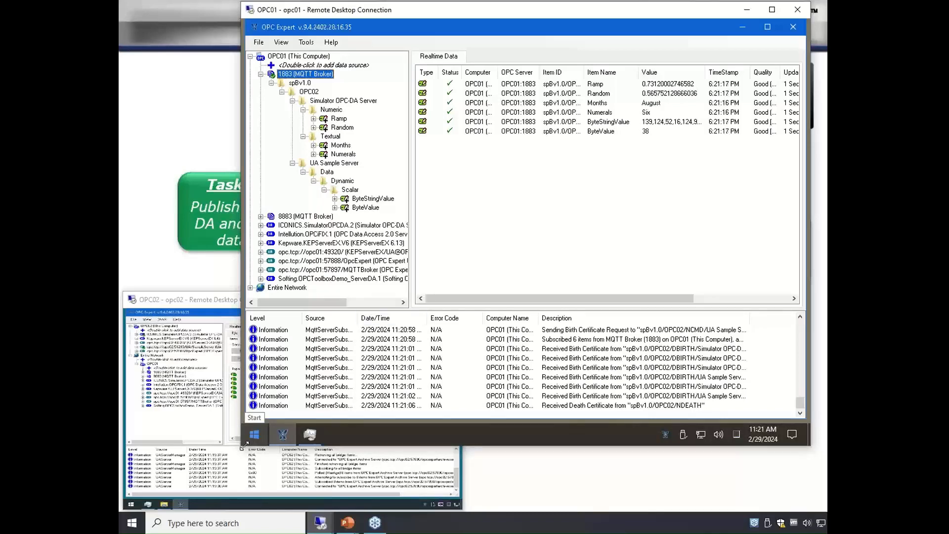
Step: Shrink the OPC01 remote desktop window clear of the OPC02 one, and return to the presentation slide with the three tasks
left_click_drag(244, 448, 513, 207)
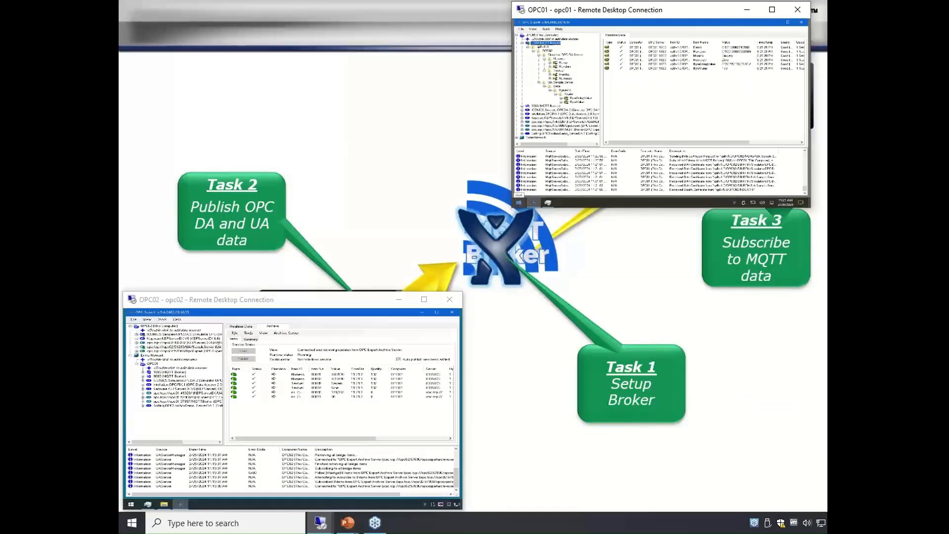
left_click(119, 396)
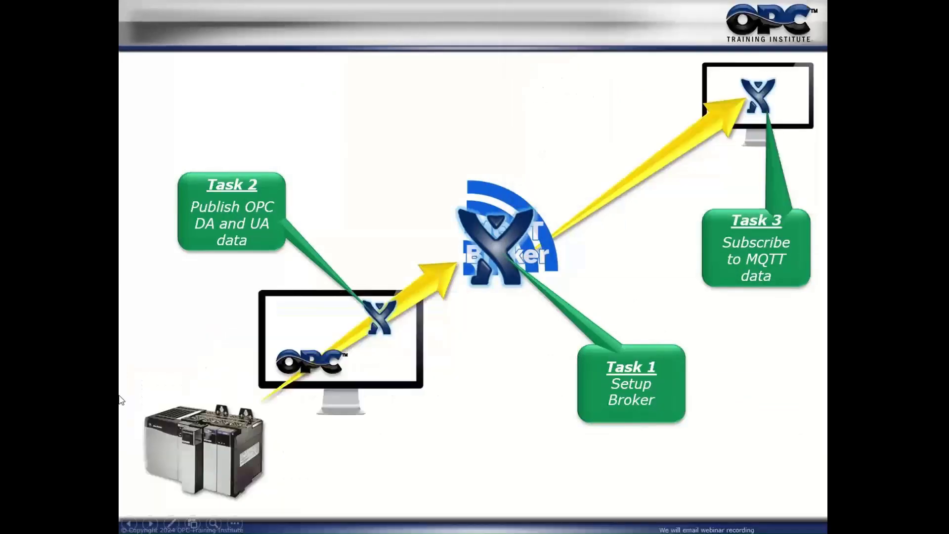